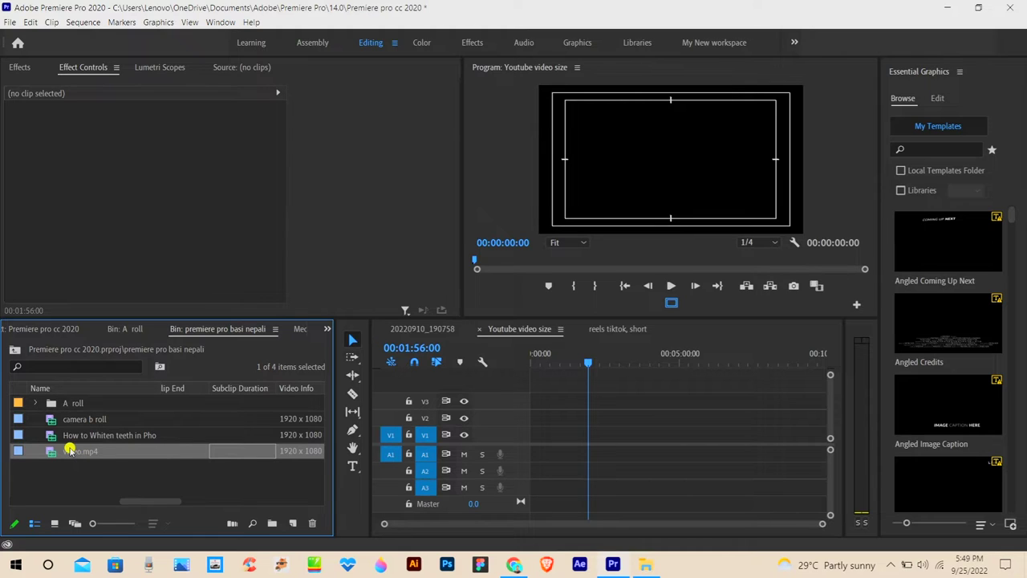
Deselect the items in the project bin and switch to File Explorer to find the beach video.
left_click(197, 489)
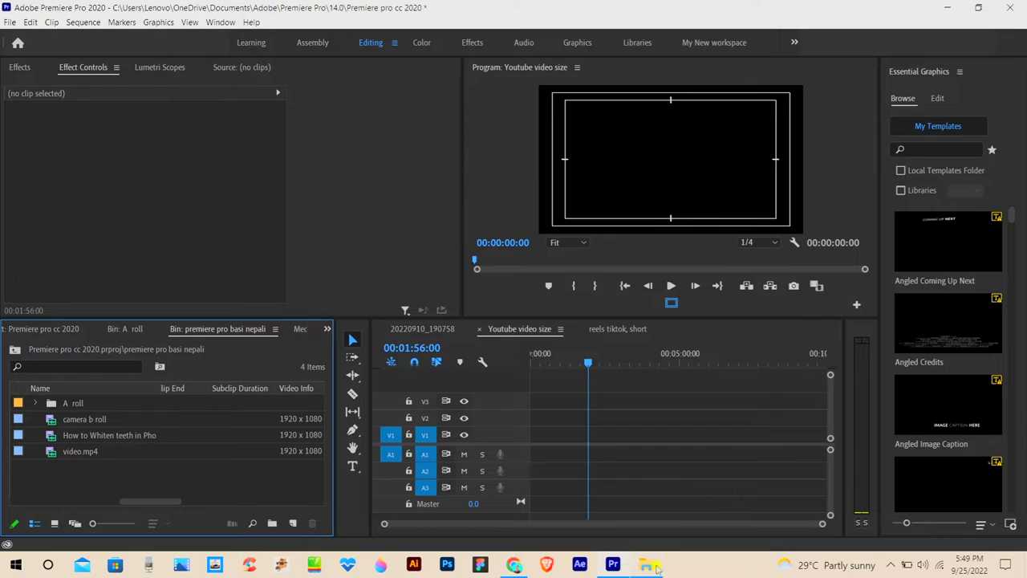
left_click(657, 568)
Drag video.mp4 from Downloads into the project bin and switch the bin to Icon View.
left_click(601, 192)
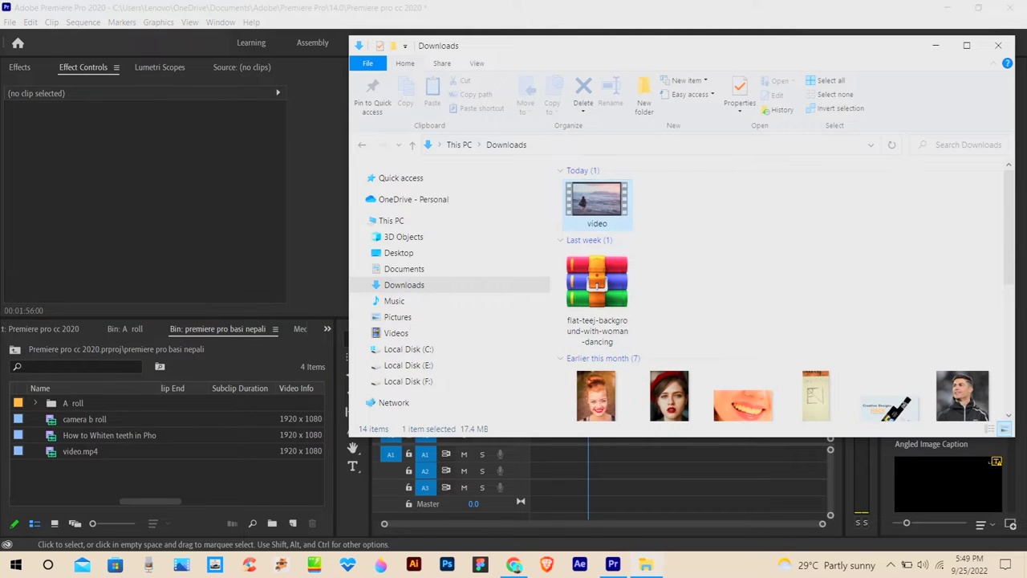
left_click_drag(171, 473, 167, 472)
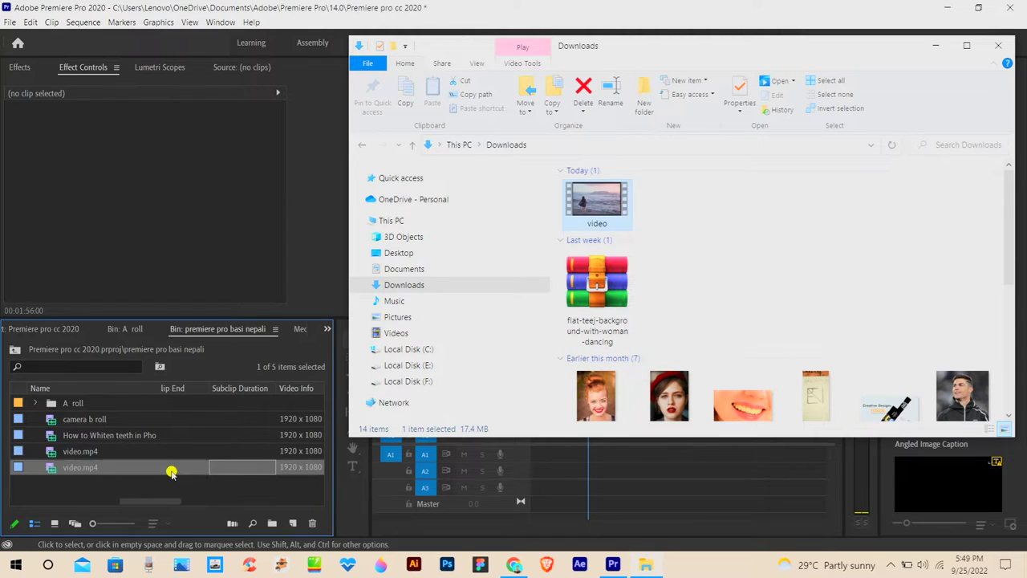
left_click(87, 493)
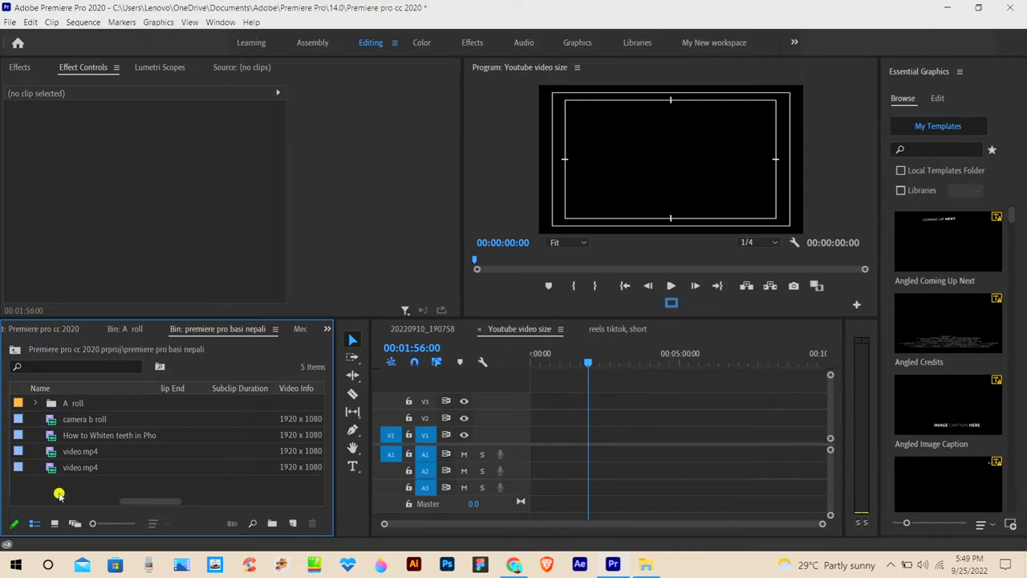
left_click(54, 523)
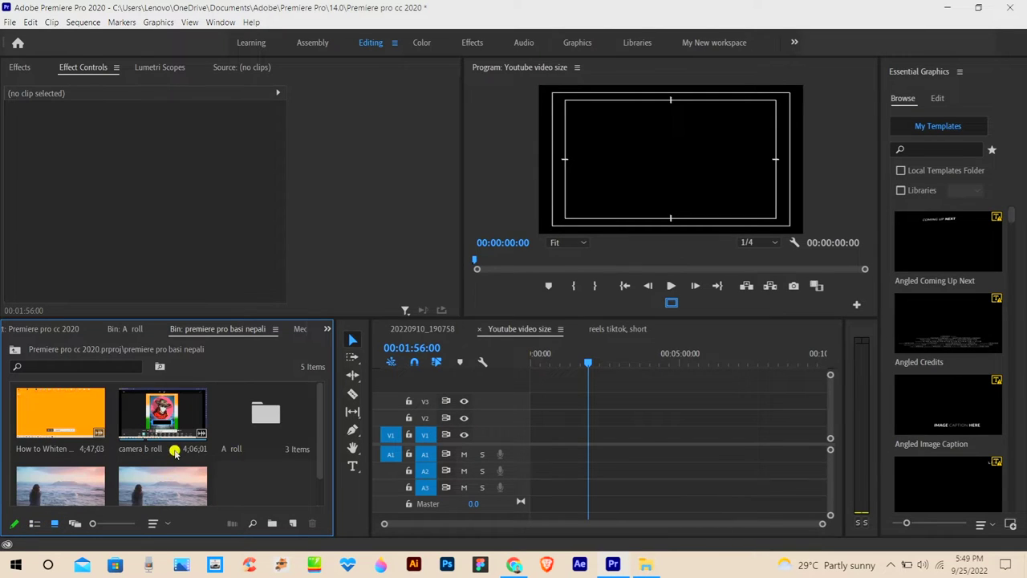
left_click_drag(167, 485, 536, 438)
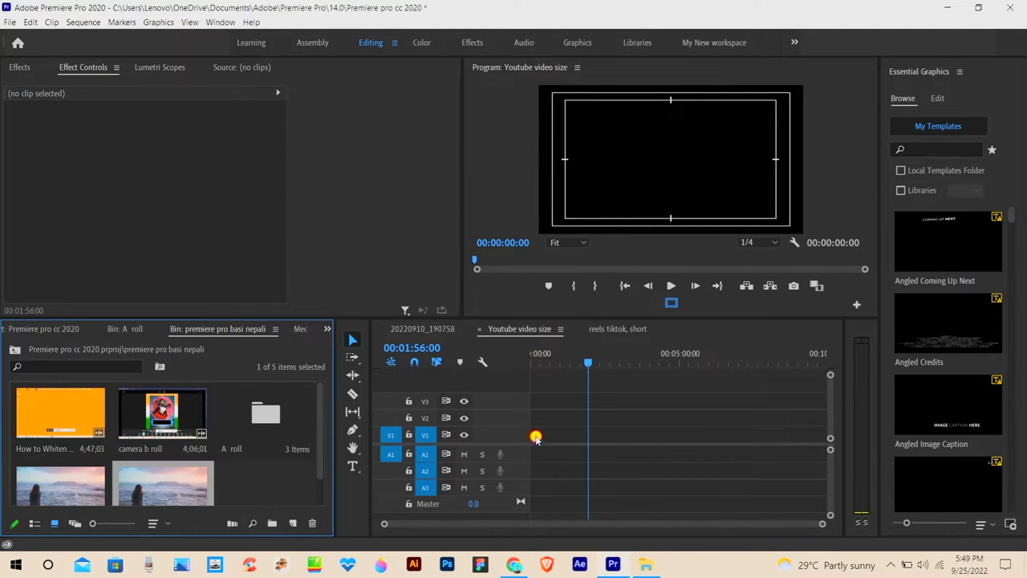
Check the vertical reels sequence, then return to the Youtube video size sequence at its start.
left_click(626, 329)
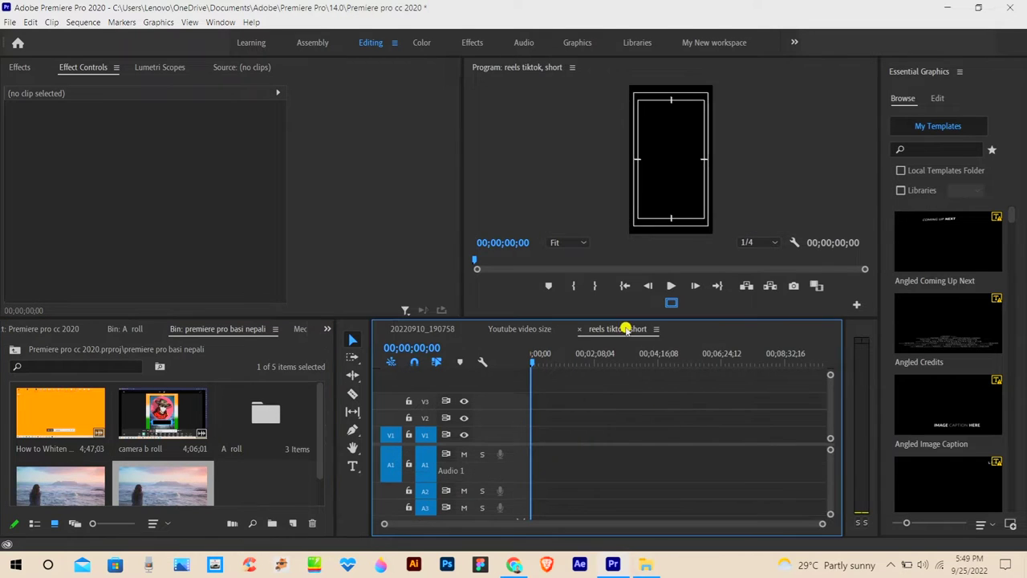
left_click(514, 330)
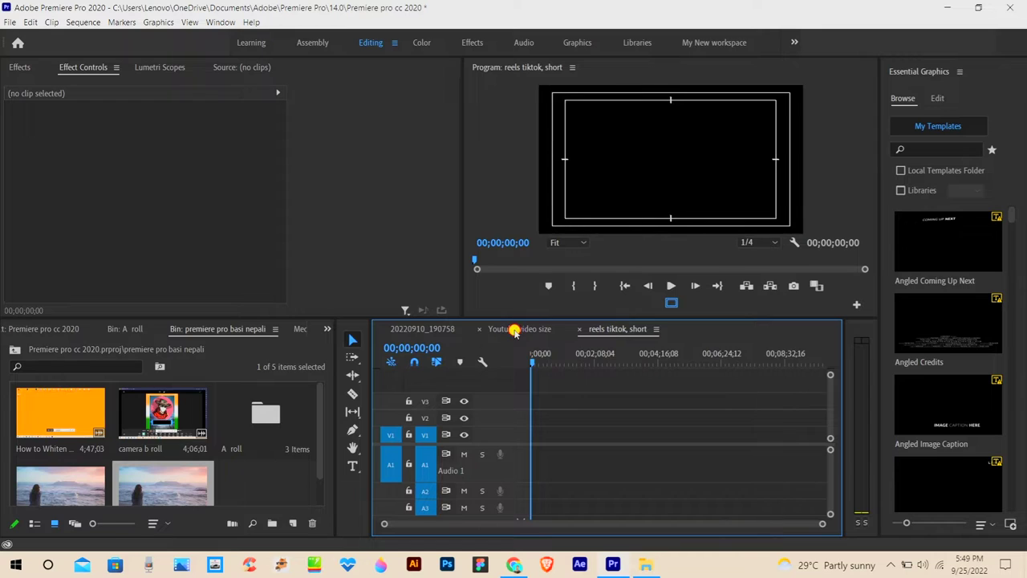
left_click(165, 486)
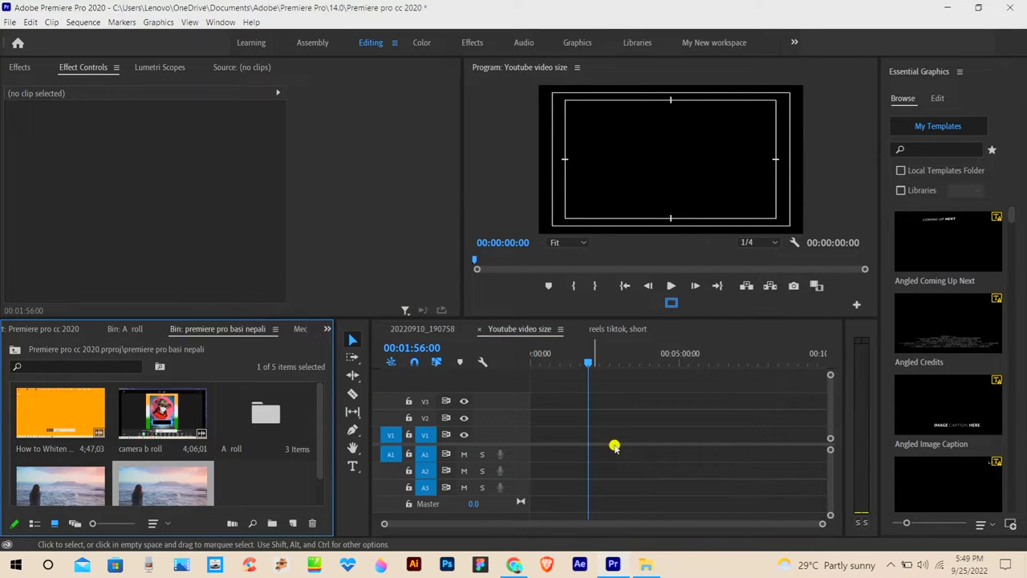
left_click_drag(585, 358, 368, 357)
left_click_drag(822, 523, 592, 522)
left_click(168, 473)
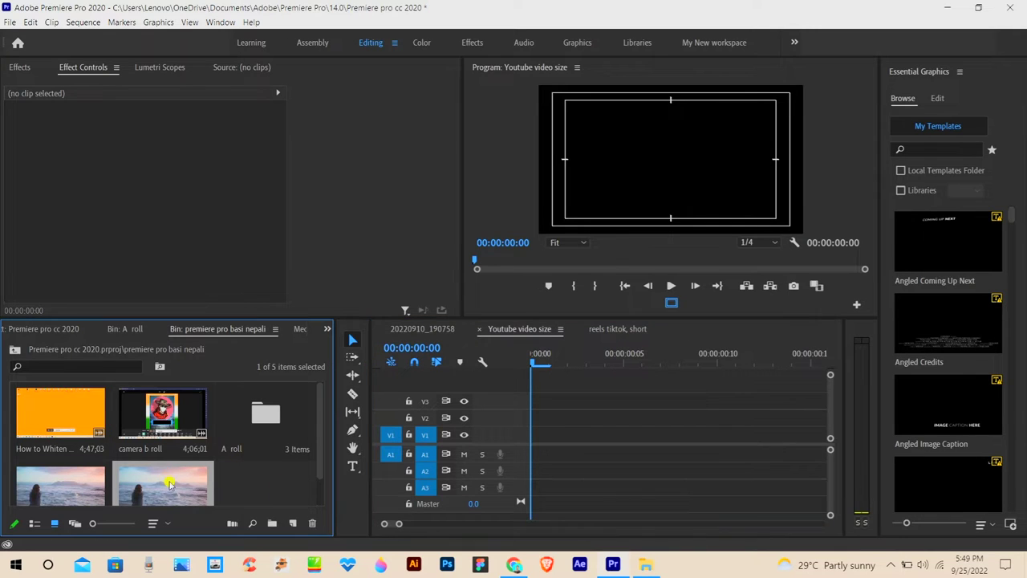
scroll(178, 476, "down", 1)
Place video.mp4 at 0:00 keeping existing sequence settings, and preview frame 00:00:00:05.
left_click_drag(183, 474, 535, 442)
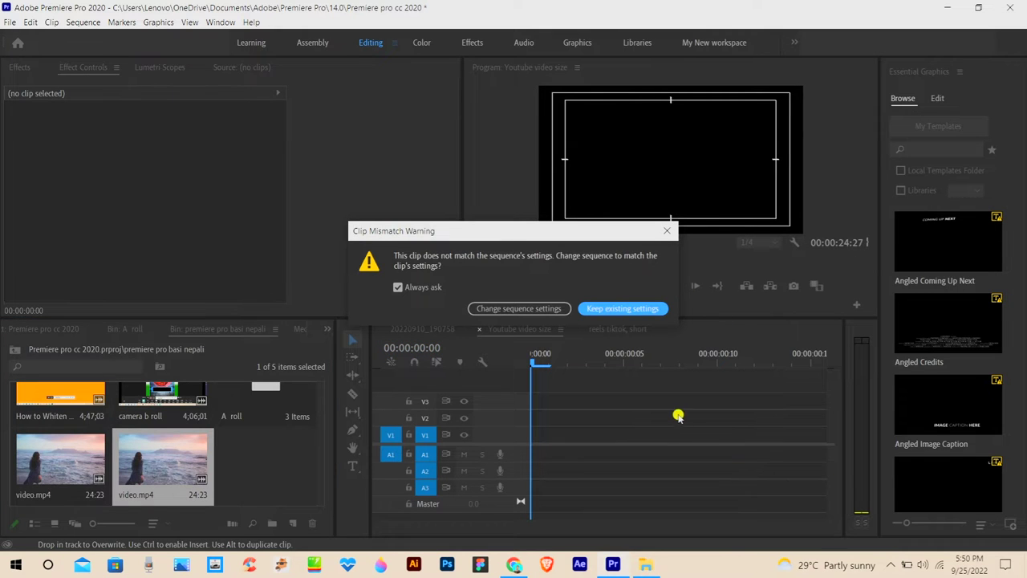
left_click(595, 310)
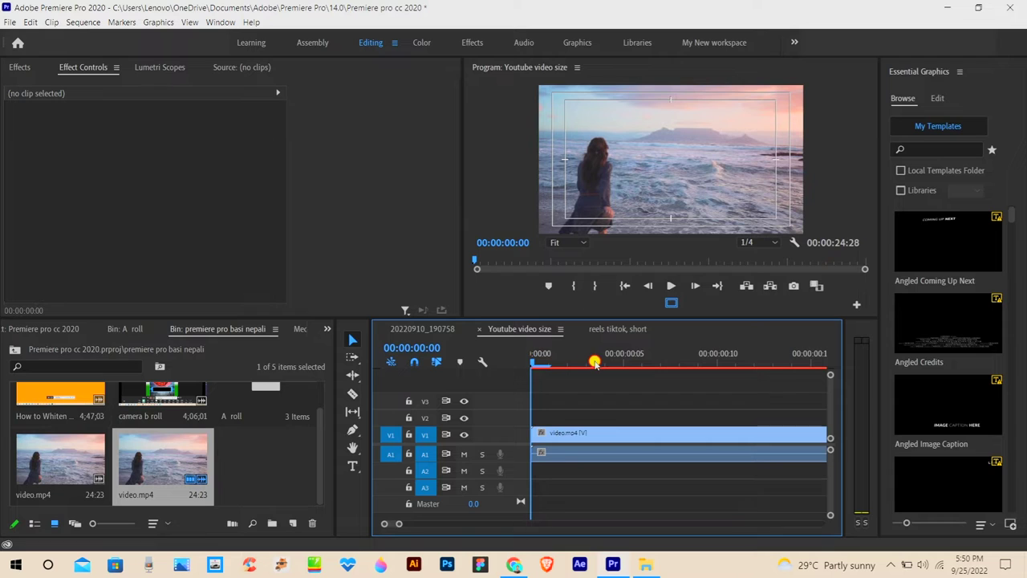
left_click_drag(638, 361, 699, 363)
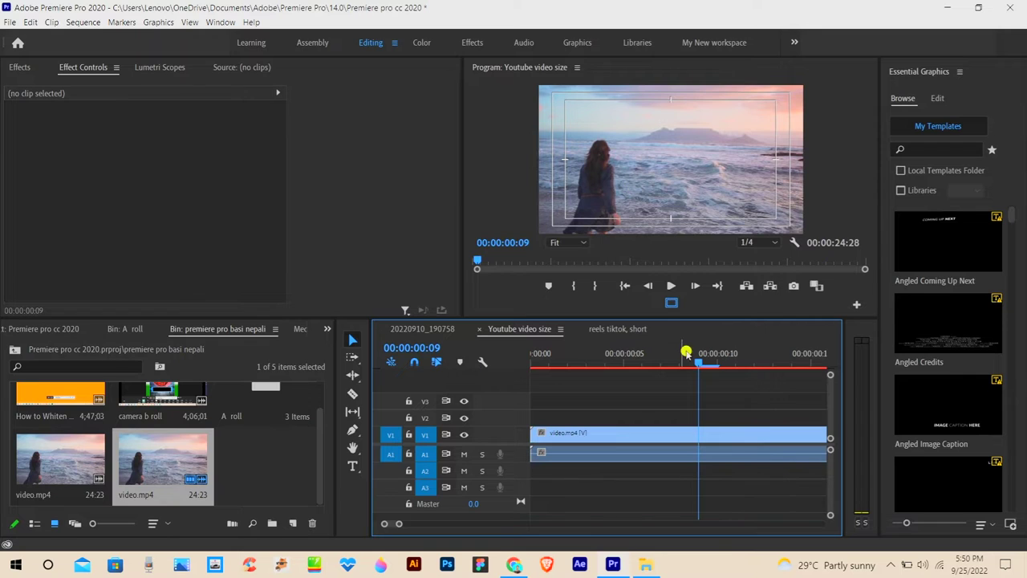
left_click_drag(697, 362, 625, 361)
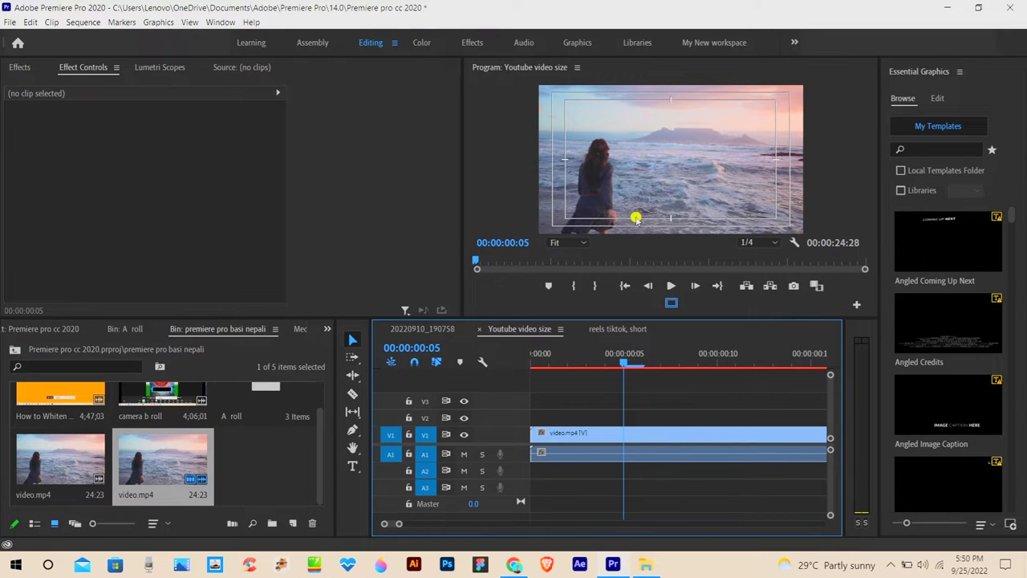
left_click(17, 70)
left_click(73, 71)
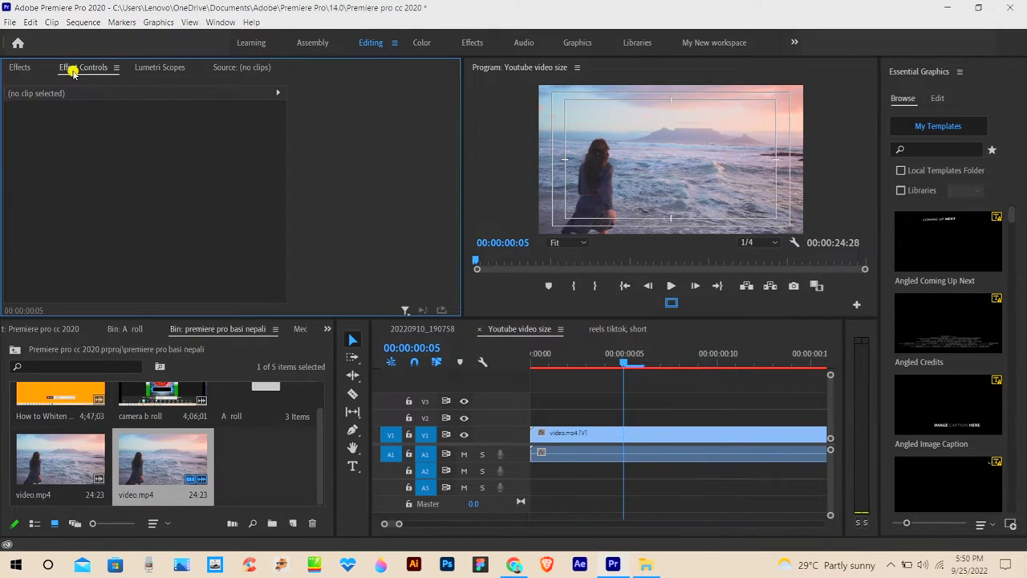
Scrub the beach clip's Scale down to 89 and back to 100, then render a preview.
left_click(567, 436)
left_click_drag(143, 149, 150, 151)
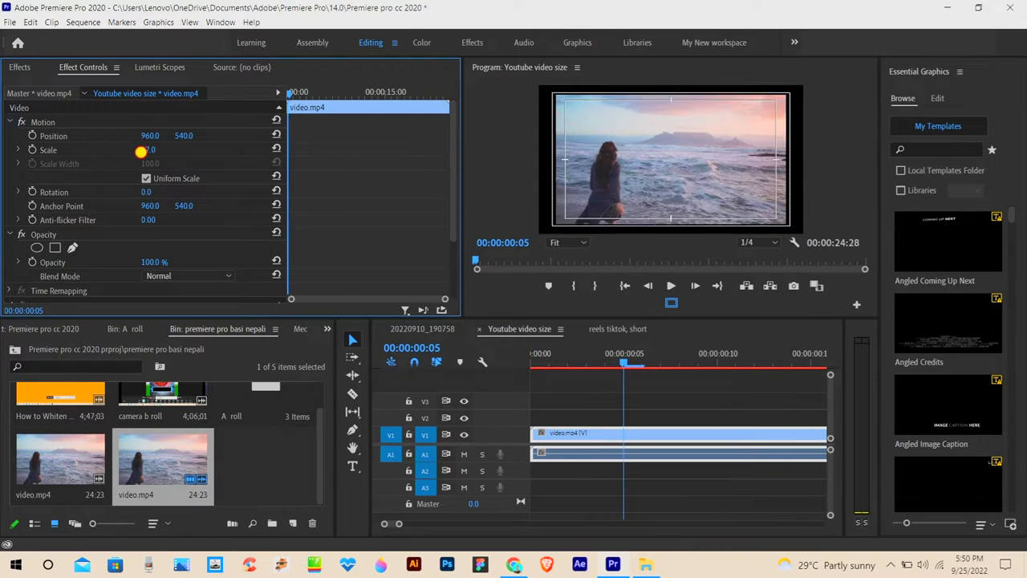
left_click_drag(150, 151, 153, 151)
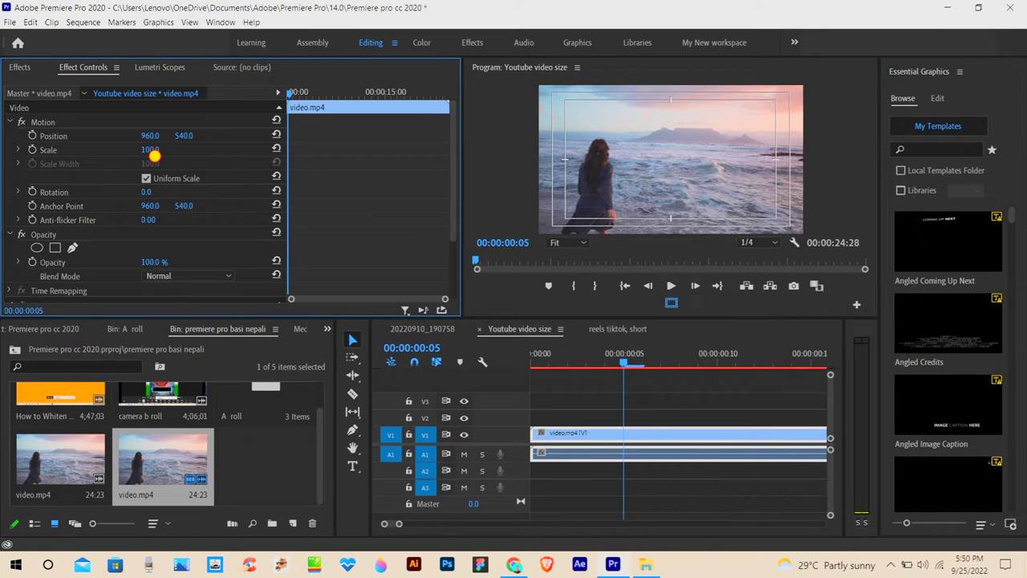
scroll(610, 390, "up", 1)
scroll(610, 390, "up", 5)
scroll(604, 393, "down", 6)
mouse_move(592, 365)
left_mouse_down()
mouse_move(646, 366)
mouse_move(603, 366)
left_mouse_up()
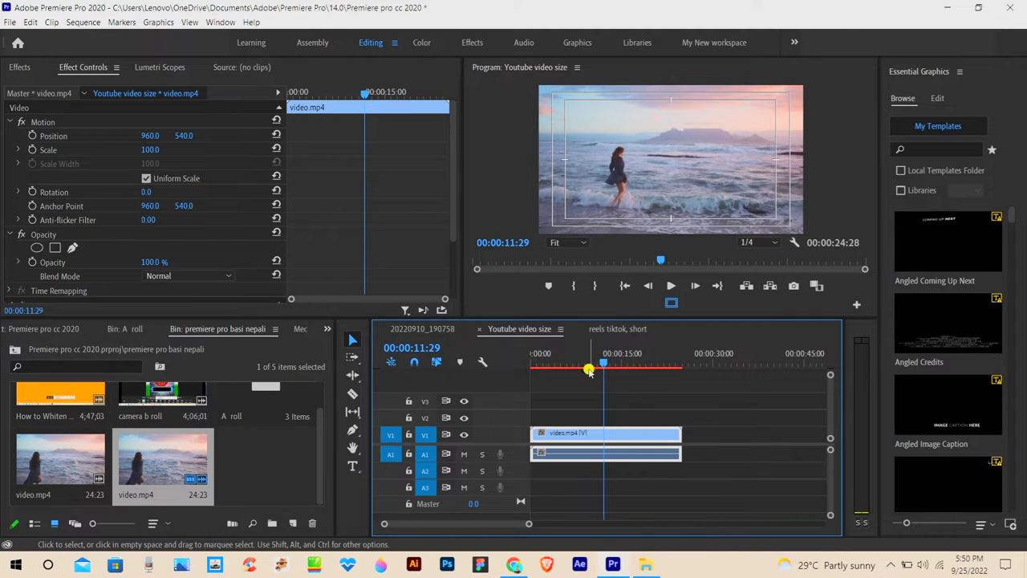
key("Return")
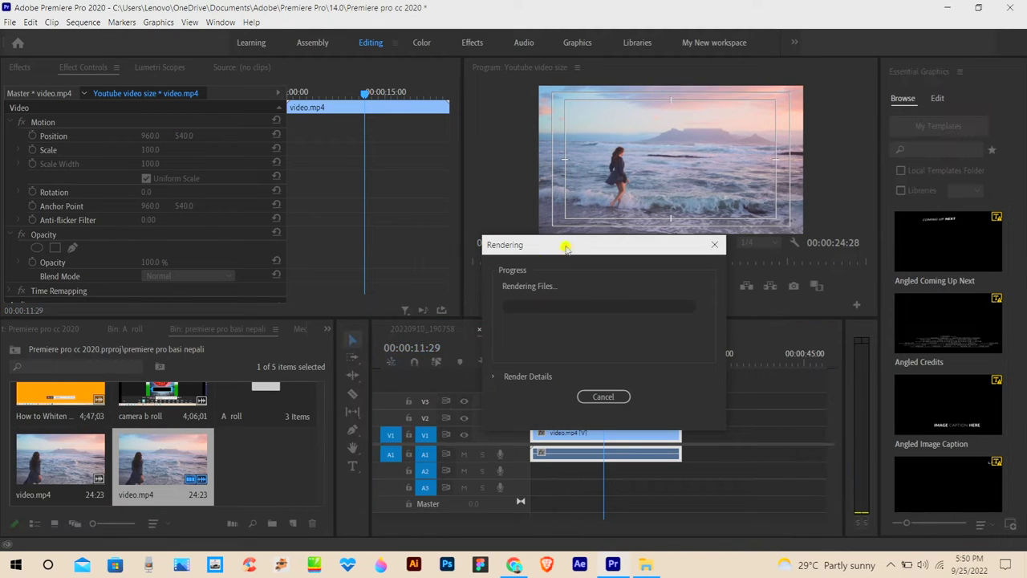
left_click_drag(559, 244, 416, 222)
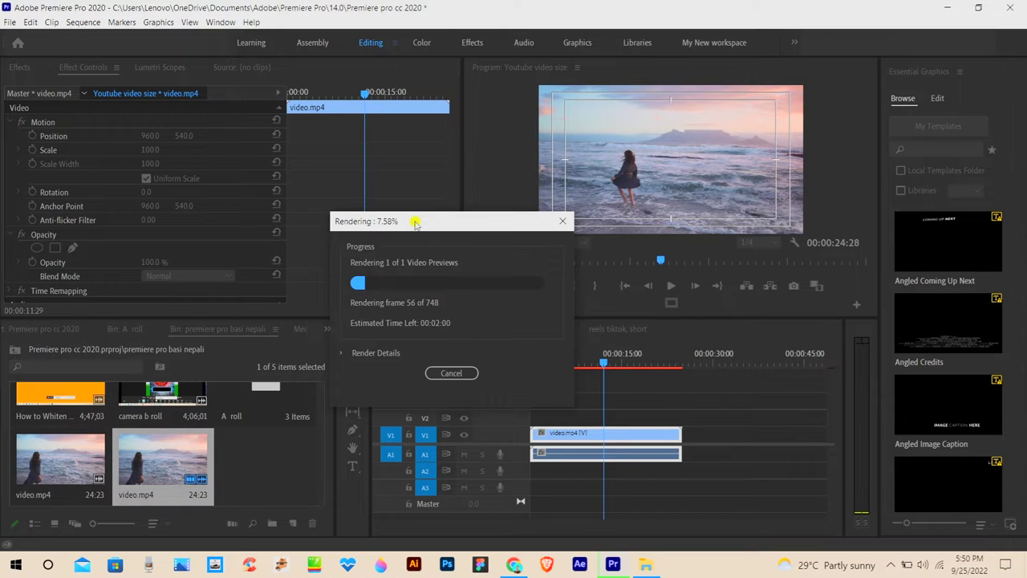
left_click_drag(436, 222, 398, 226)
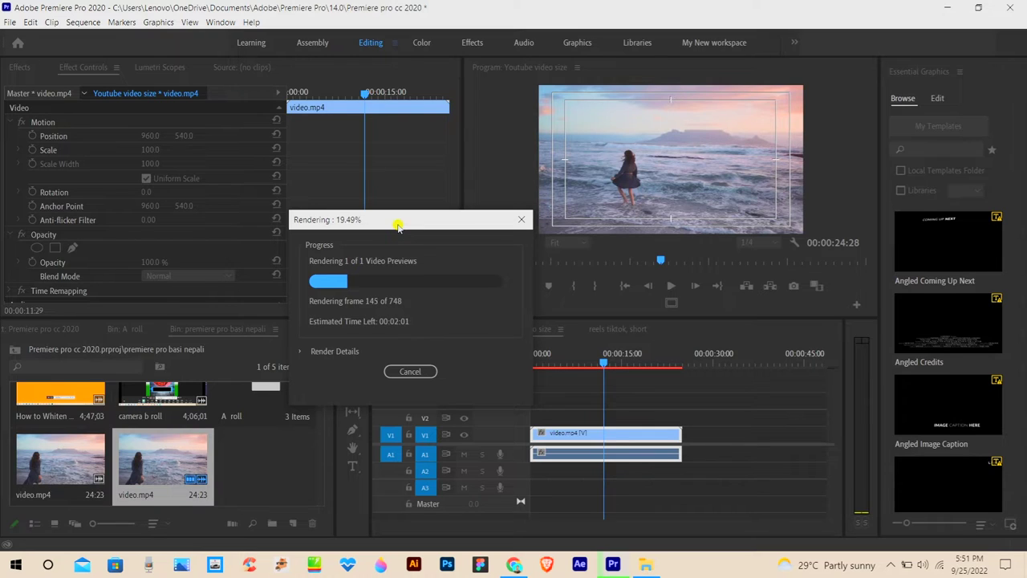
left_click_drag(410, 223, 442, 227)
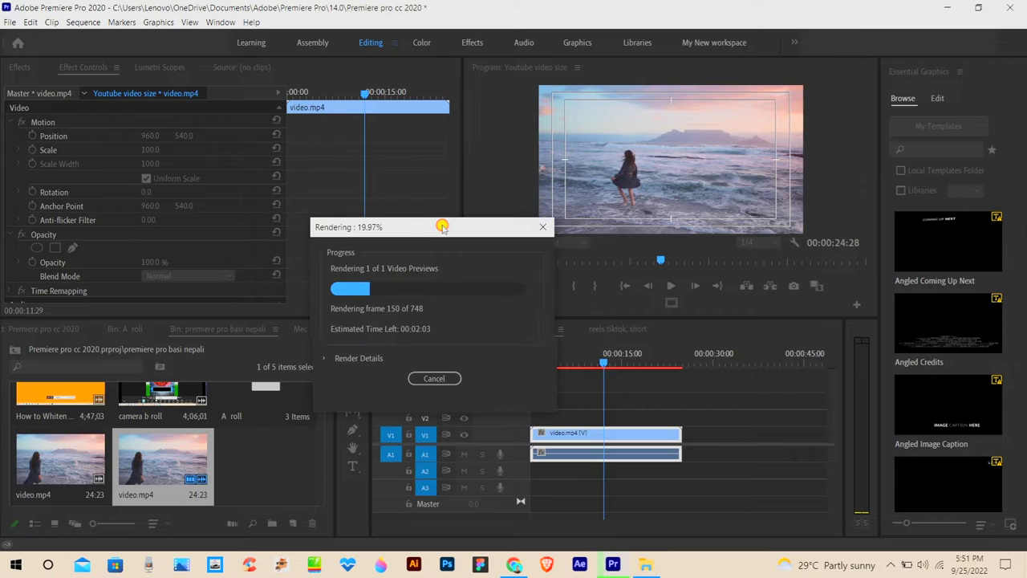
left_click(548, 231)
left_click_drag(604, 362, 514, 362)
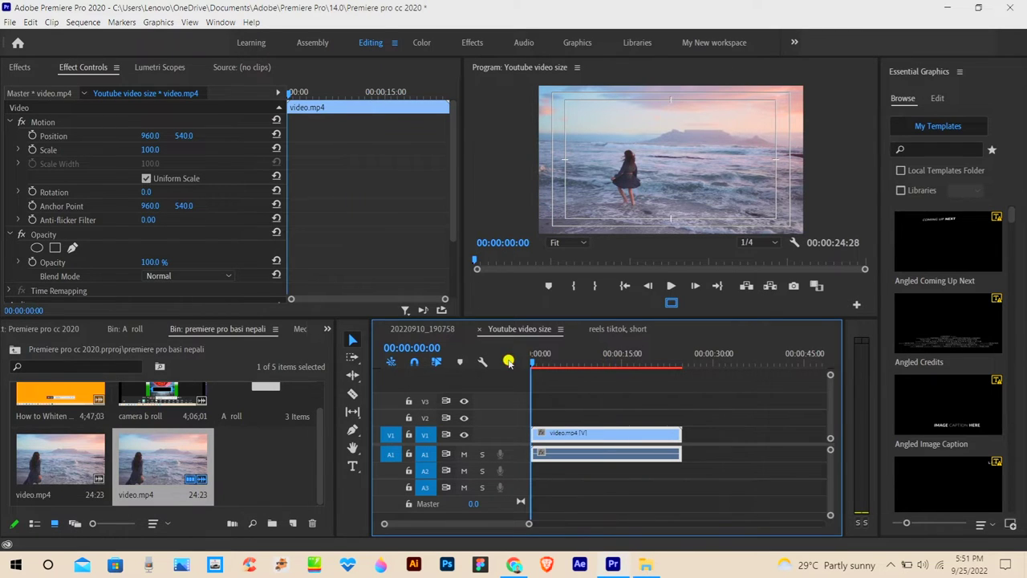
left_click_drag(529, 523, 558, 520)
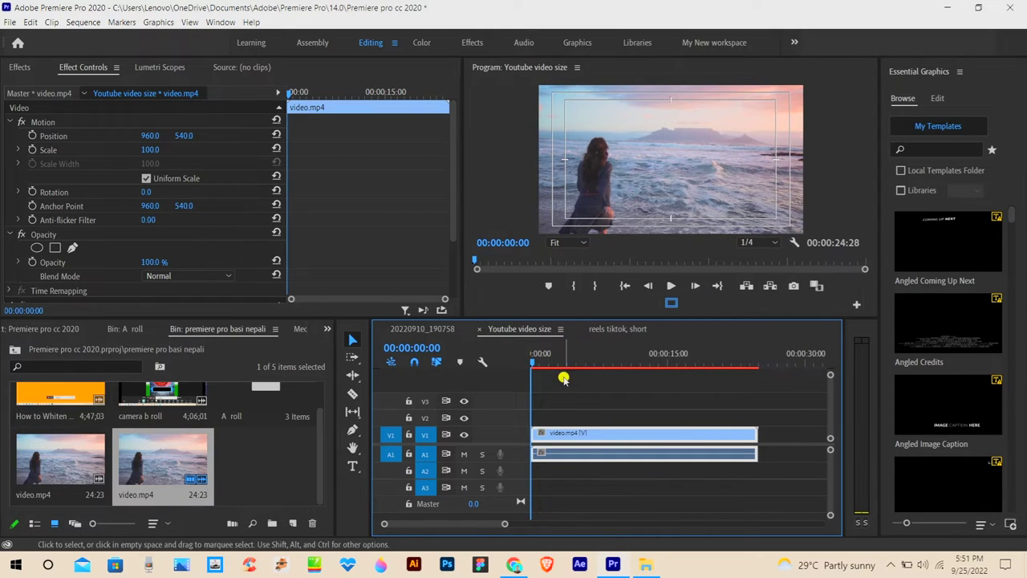
left_click_drag(534, 365, 671, 367)
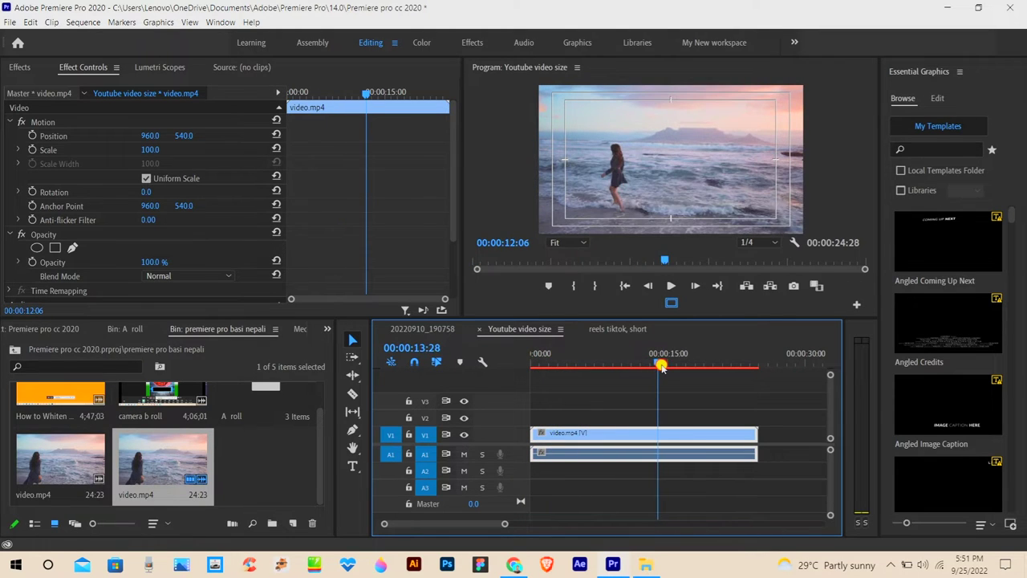
left_click_drag(671, 368, 614, 368)
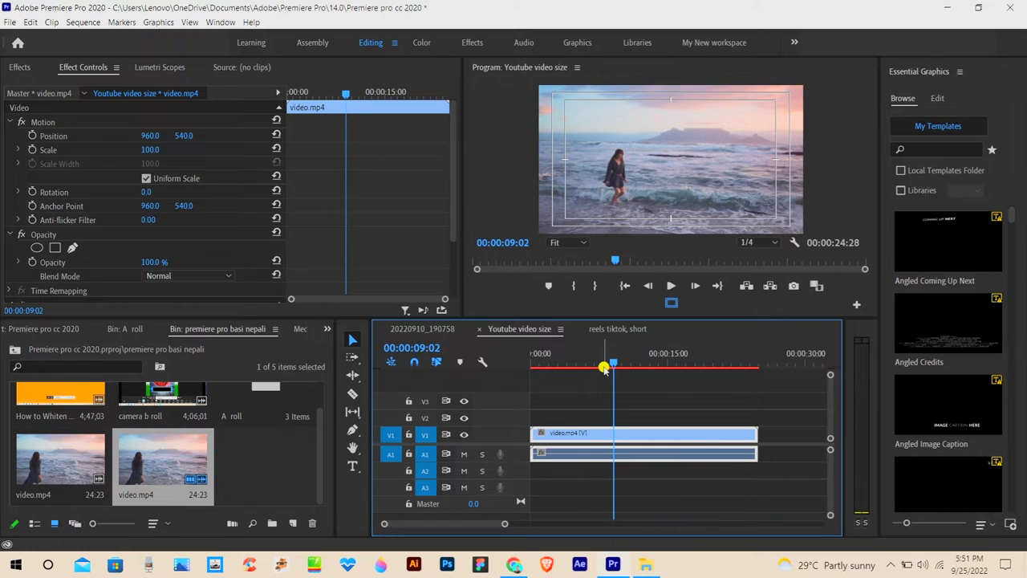
left_click_drag(604, 367, 650, 360)
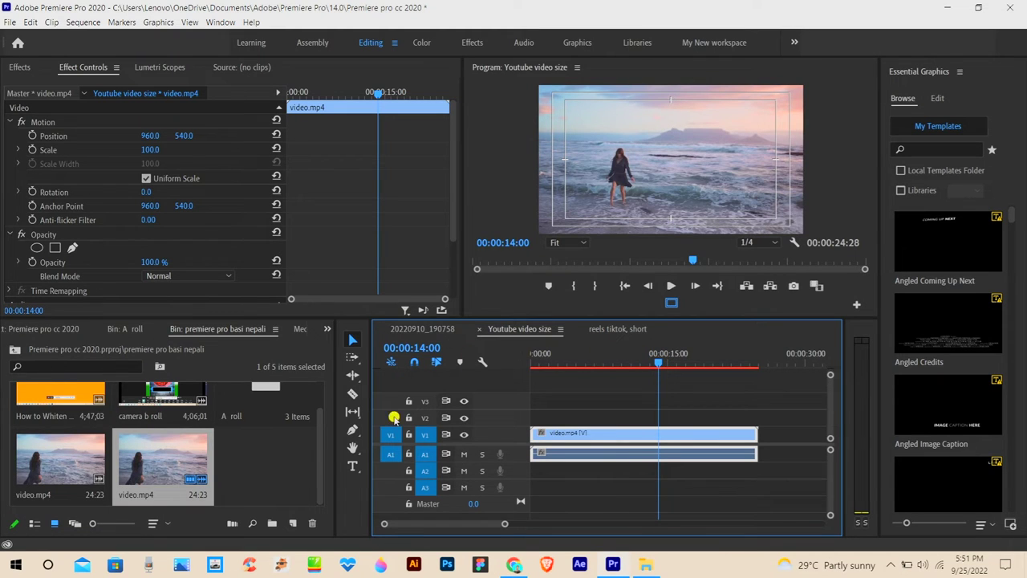
scroll(321, 424, "up", 2)
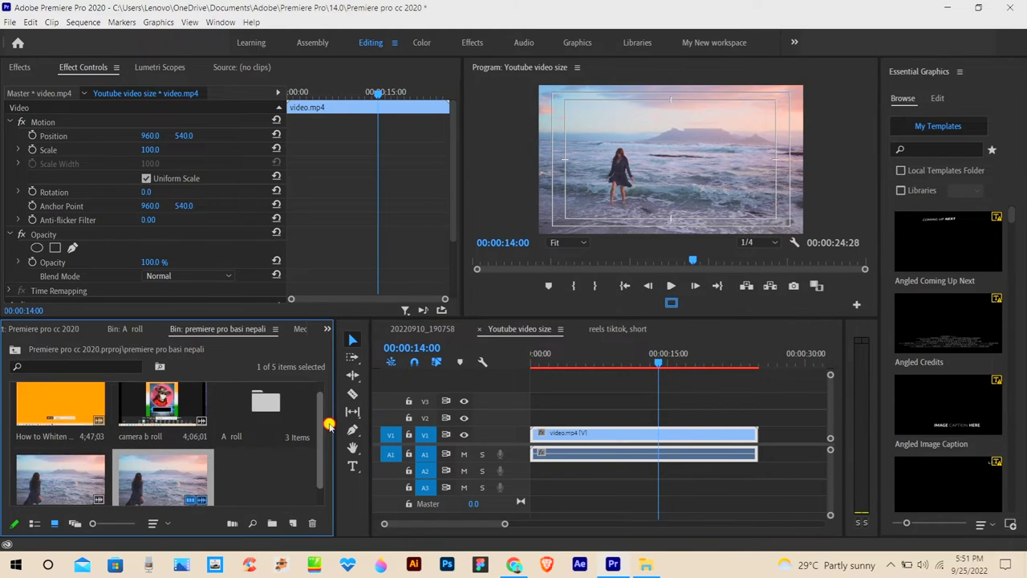
scroll(330, 455, "down", 2)
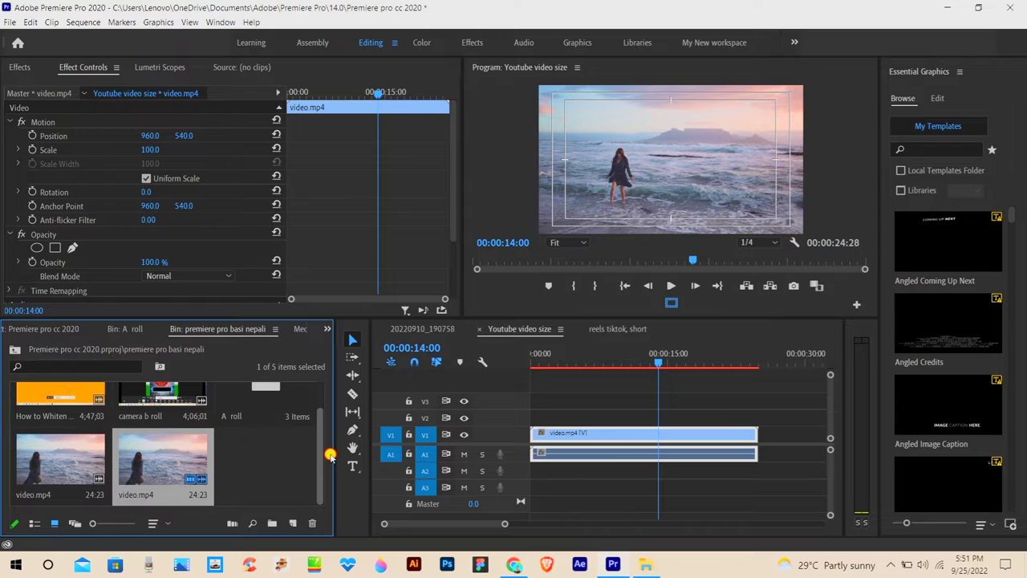
Create a 1920×1080 Adjustment Layer and drop it on V2 above the beach clip.
left_click(290, 523)
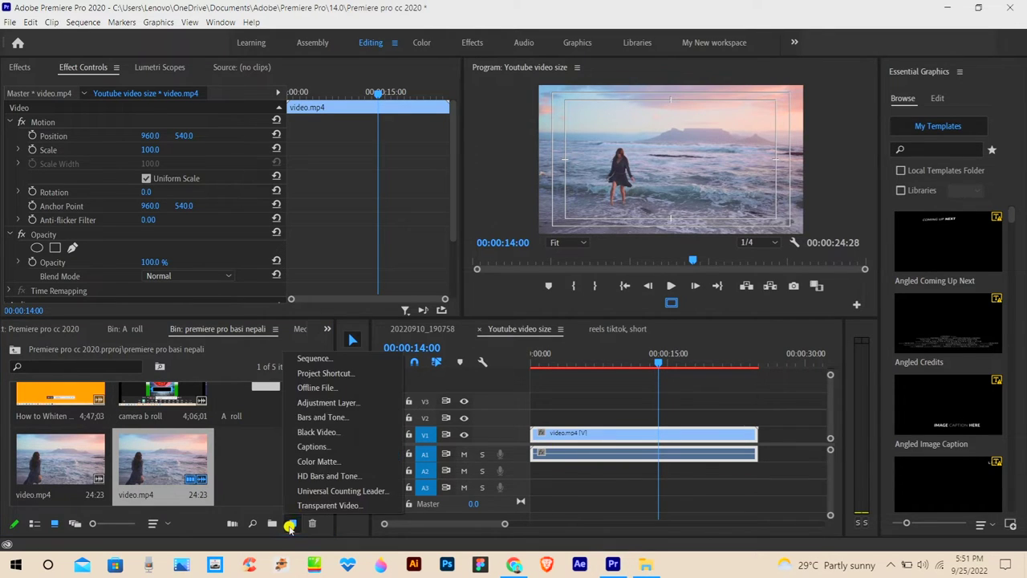
left_click(331, 406)
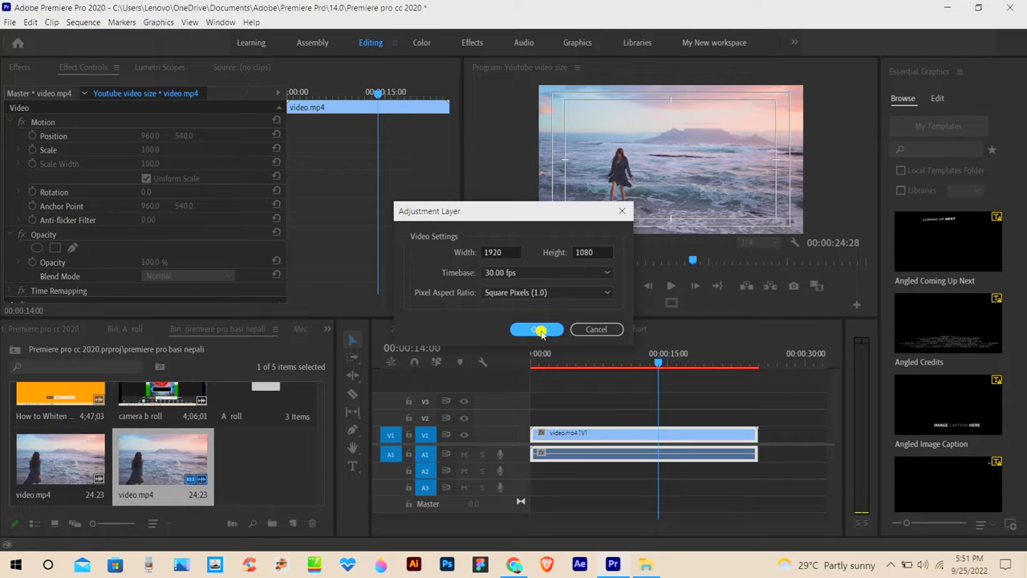
left_click(540, 329)
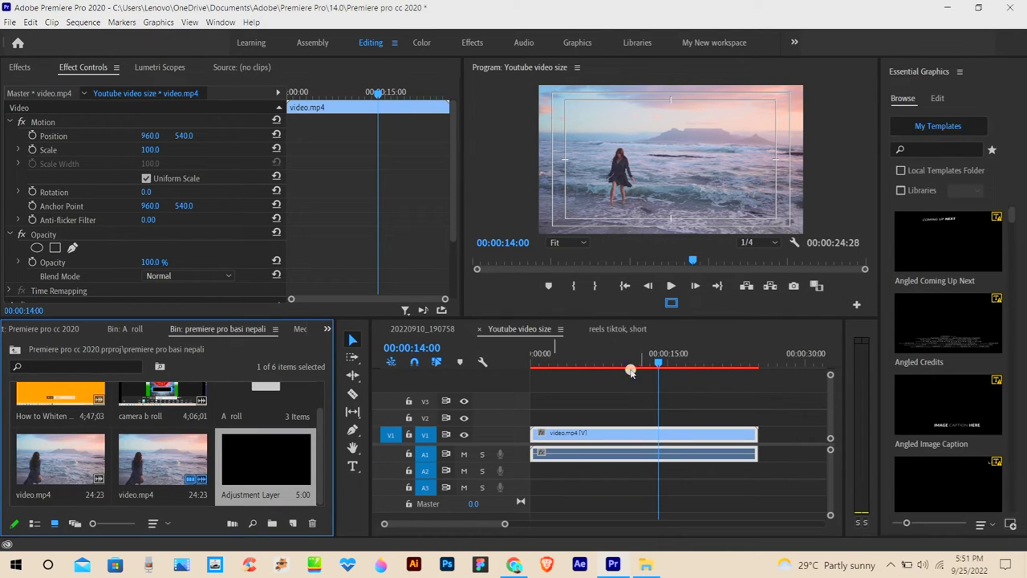
mouse_move(242, 466)
left_mouse_down()
mouse_move(565, 412)
mouse_move(523, 415)
mouse_move(744, 422)
left_mouse_up()
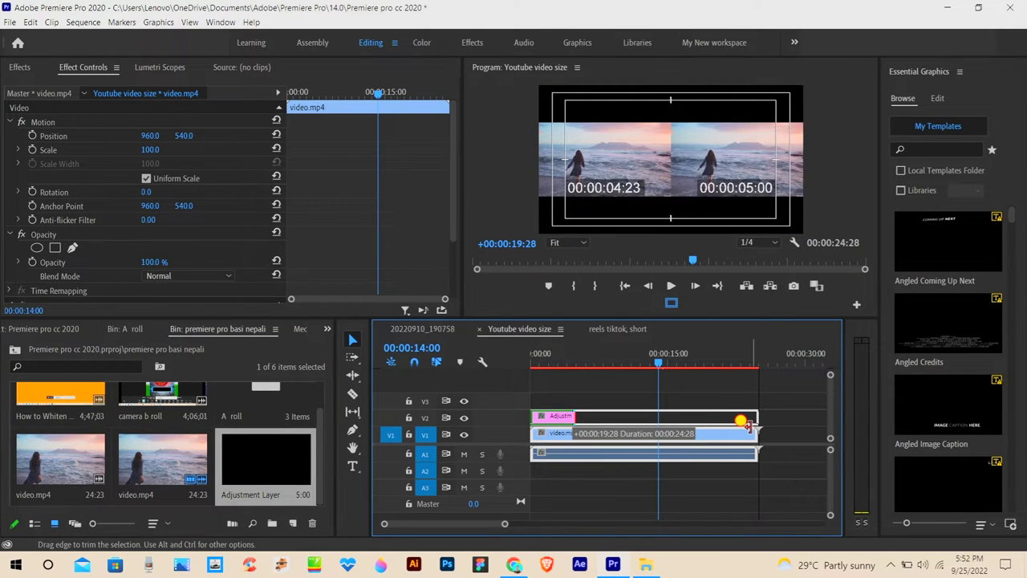
Stretch the Adjustment Layer to the end of video.mp4, leaving preview resolution at 1/4.
left_click_drag(744, 423, 757, 418)
left_click_drag(683, 359, 574, 369)
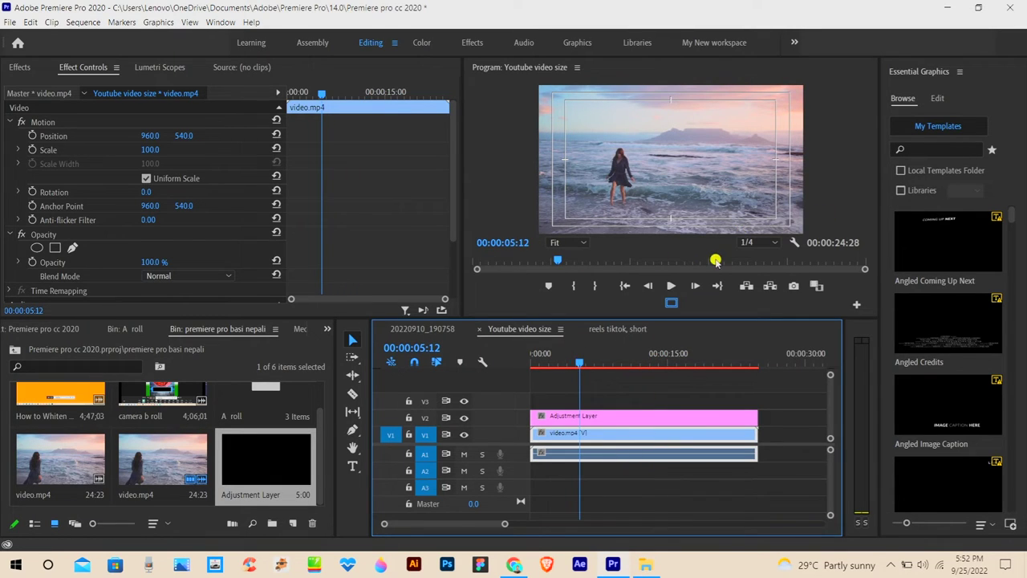
left_click(762, 242)
left_click(776, 284)
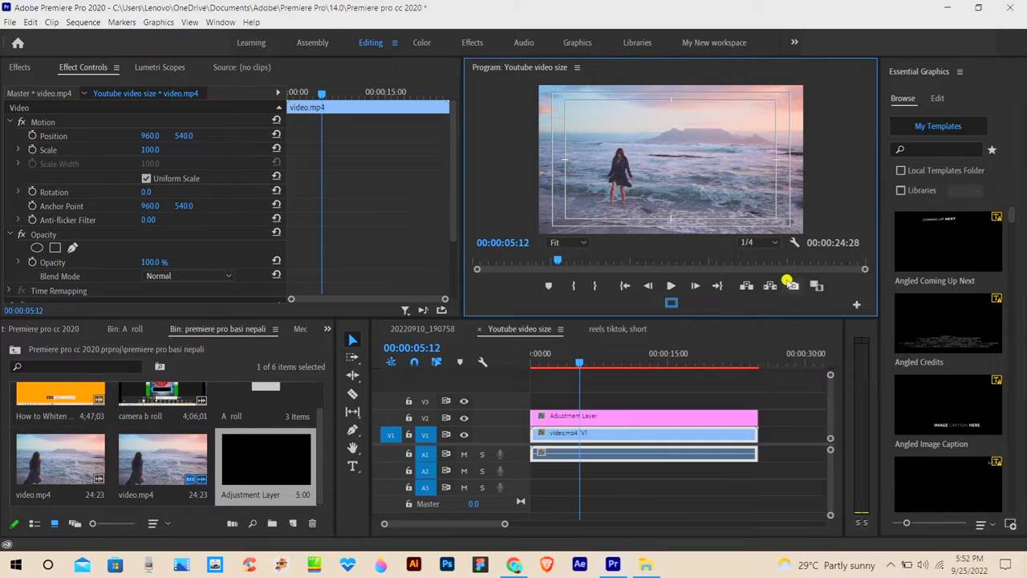
left_click(603, 360)
left_click(583, 417)
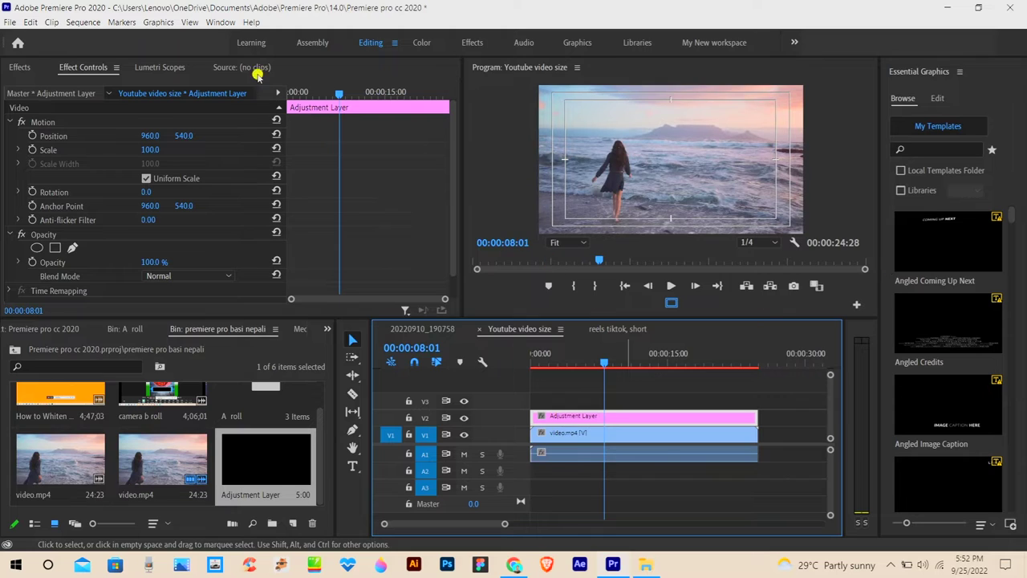
left_click(15, 66)
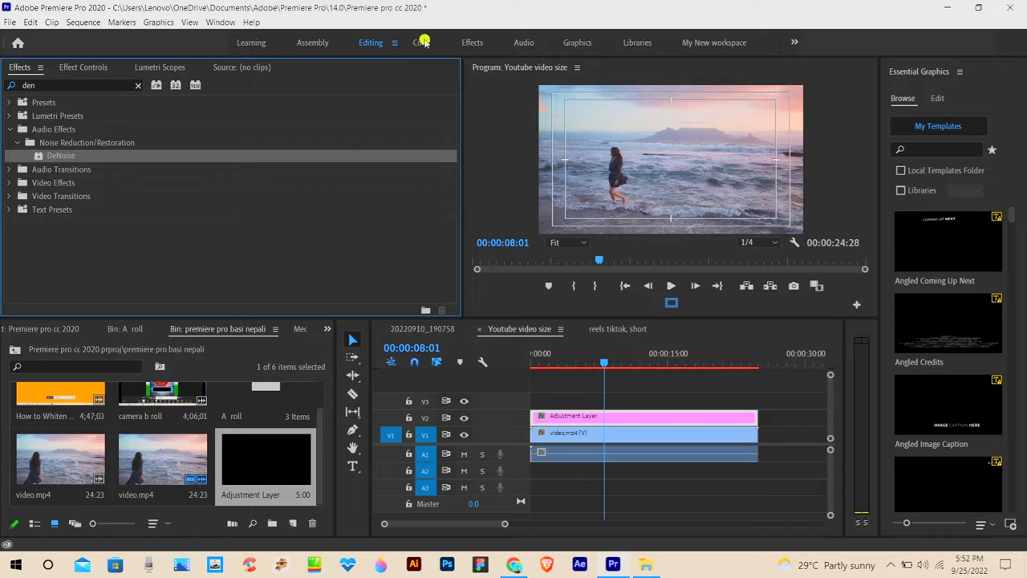
Search the effects for 'color' and drag Lumetri Color onto the Adjustment Layer.
left_click(46, 83)
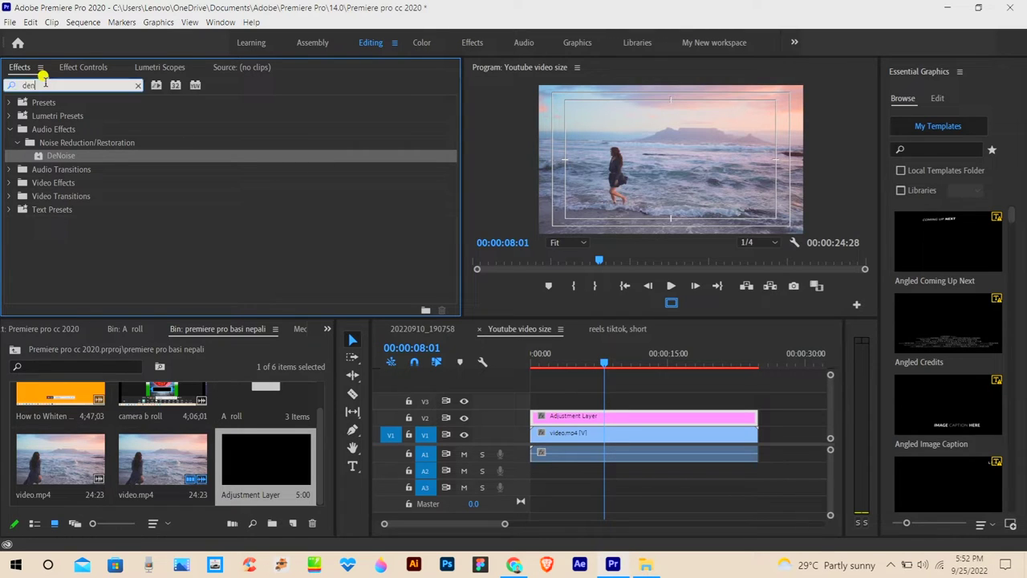
key("BackSpace")
key("BackSpace")
key("BackSpace")
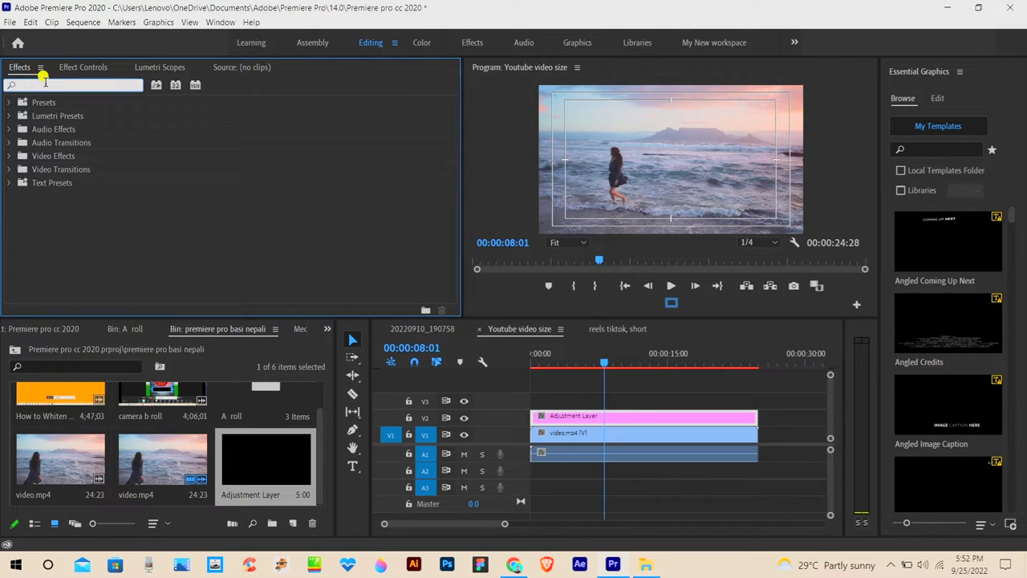
type("color")
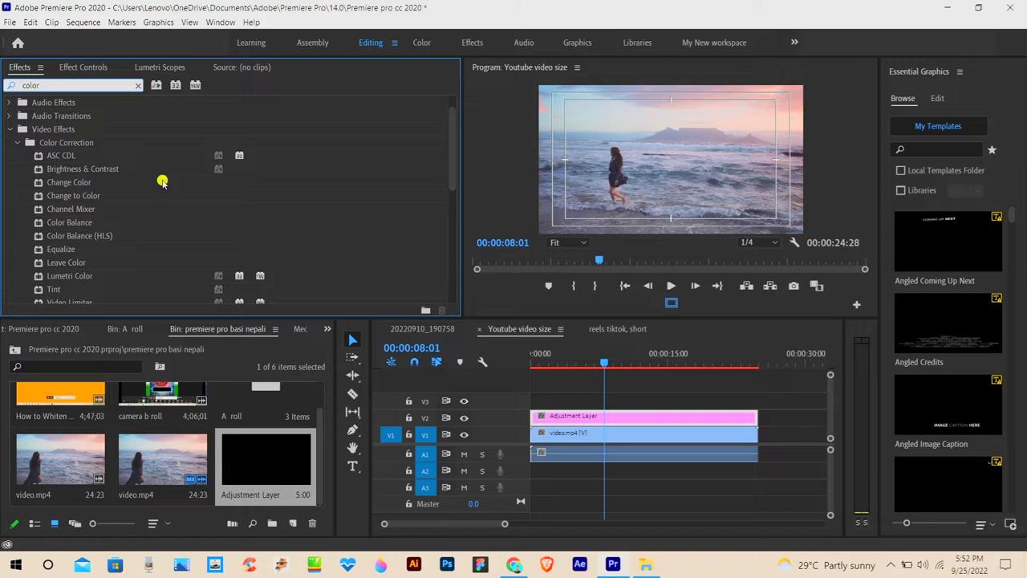
scroll(301, 224, "down", 2)
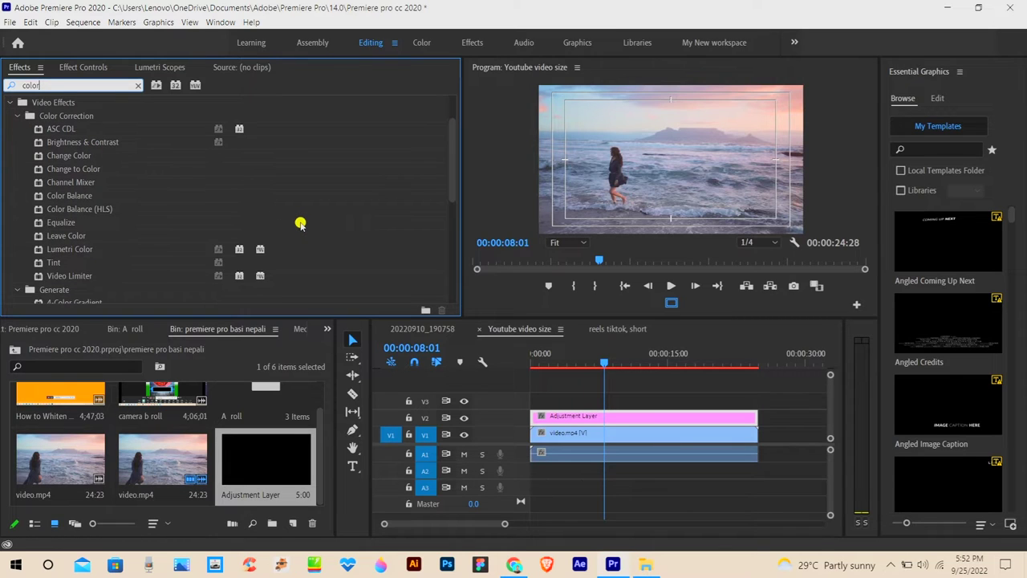
left_click(70, 250)
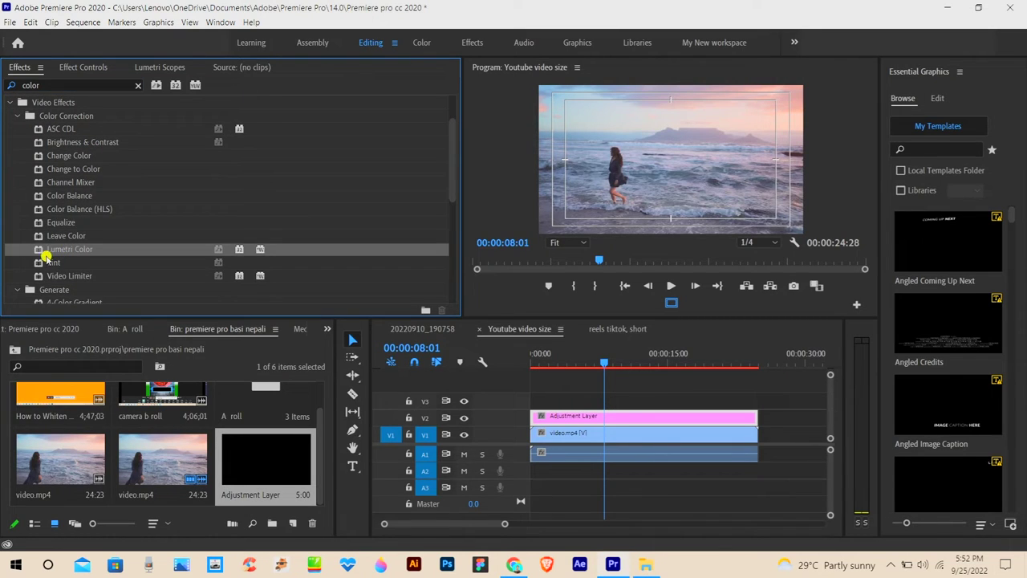
left_click_drag(60, 249, 625, 425)
Open the Lumetri Color panel and resize the panels so the program monitor is larger.
left_click(216, 22)
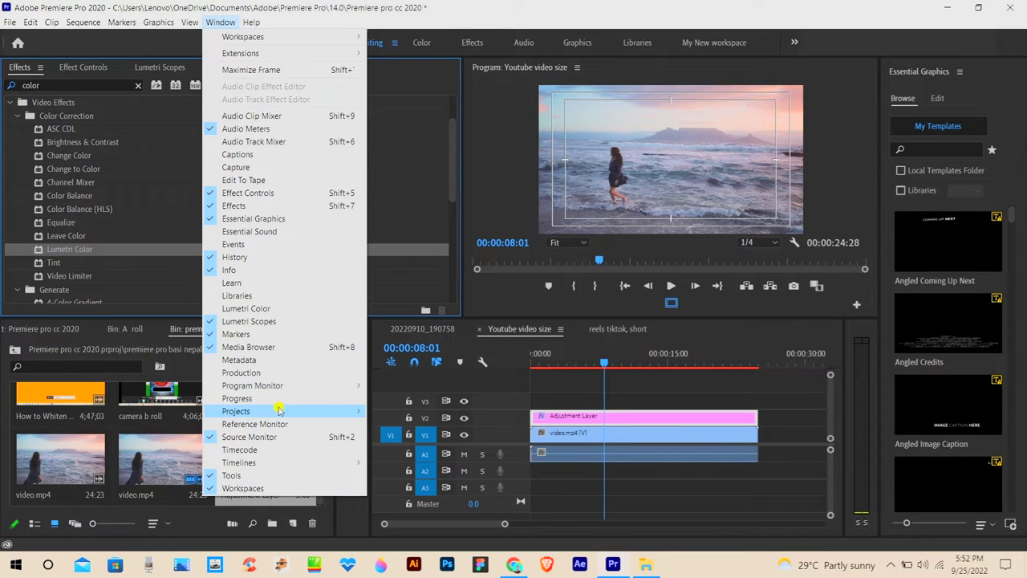
left_click(248, 312)
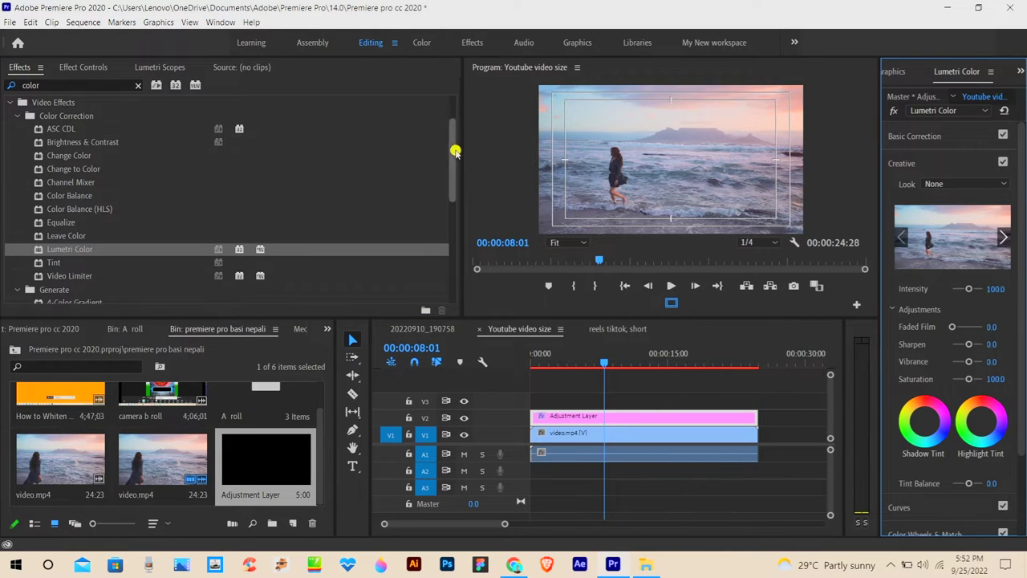
left_click_drag(459, 133, 373, 130)
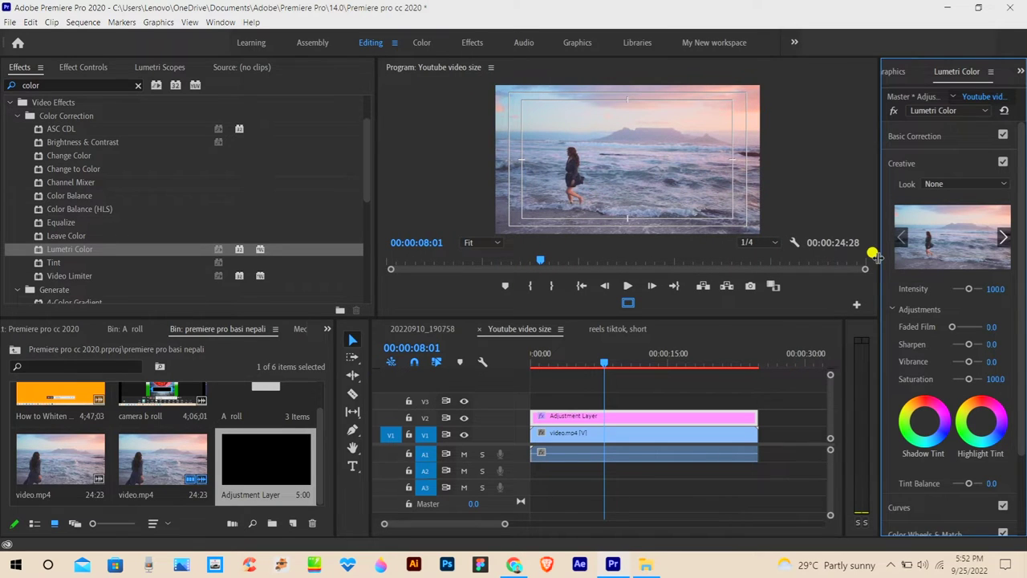
left_click_drag(875, 254, 820, 245)
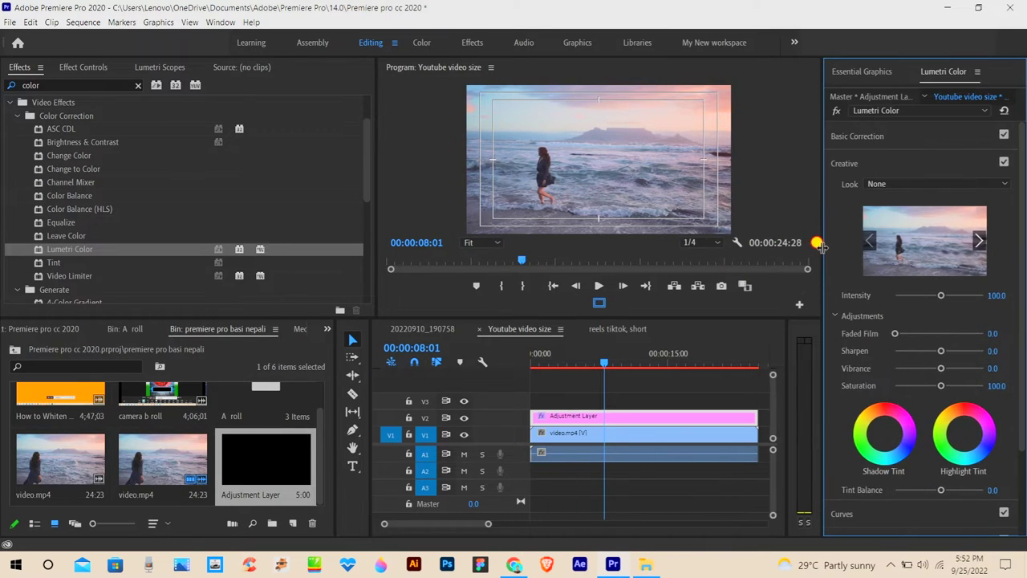
mouse_move(488, 523)
left_mouse_down()
mouse_move(578, 523)
mouse_move(504, 523)
left_mouse_up()
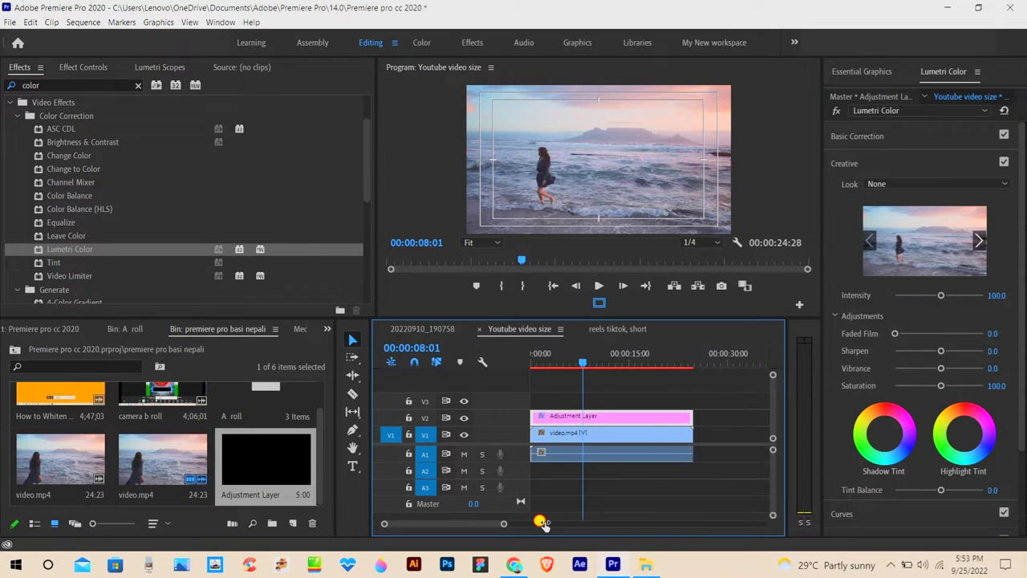
left_click_drag(582, 363, 609, 363)
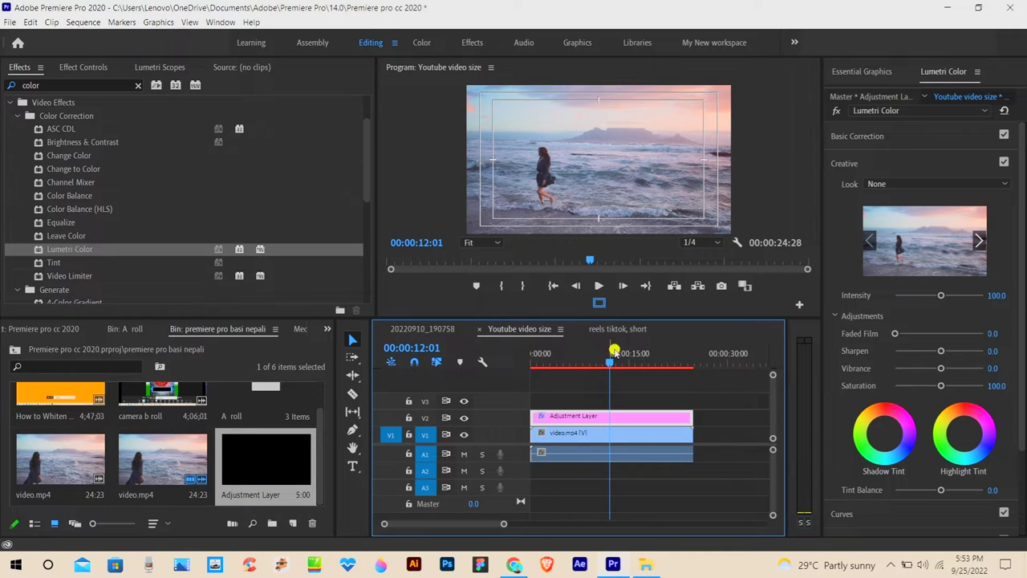
left_click_drag(611, 345, 612, 379)
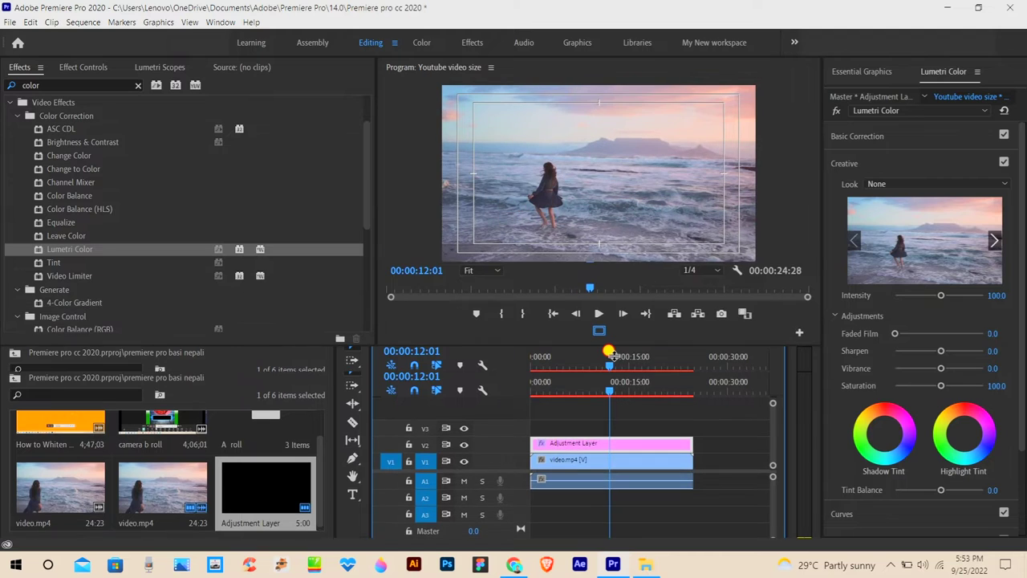
Scrub to about 00:00:11:07, widen the program monitor further, and expand Basic Correction.
mouse_move(618, 407)
left_mouse_down()
mouse_move(604, 413)
mouse_move(635, 413)
mouse_move(602, 418)
left_mouse_up()
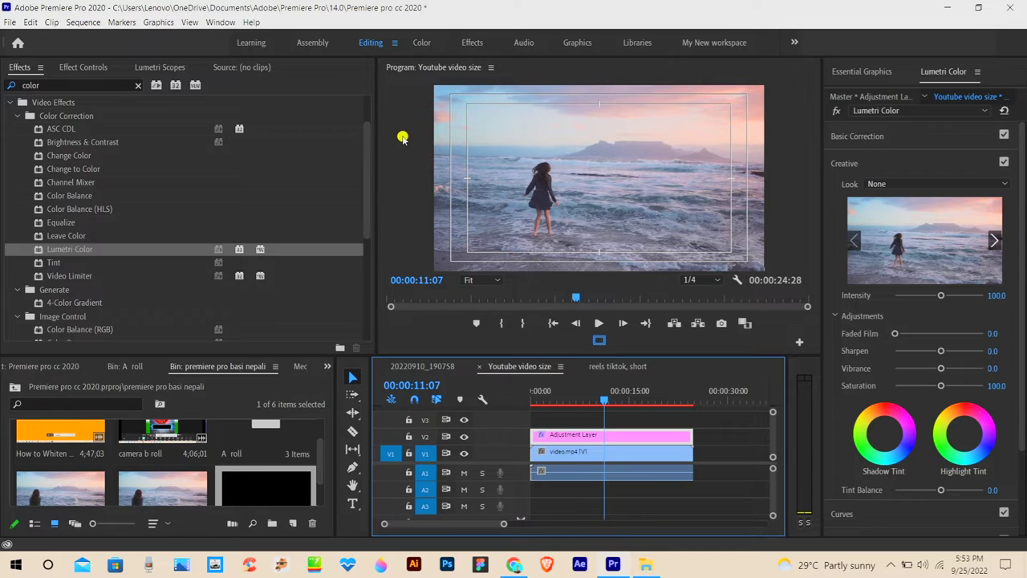
left_click_drag(373, 87, 331, 90)
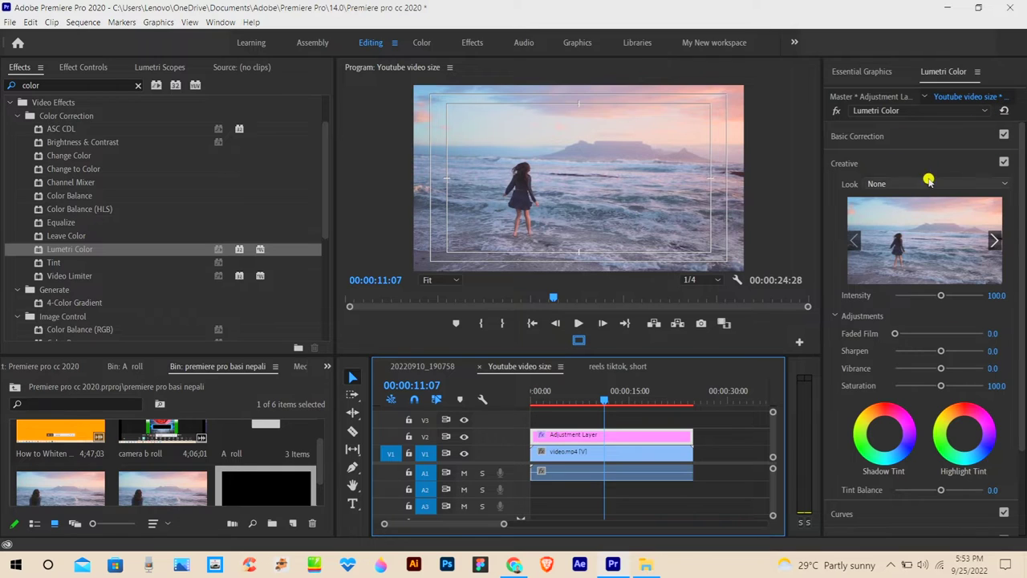
left_click(930, 141)
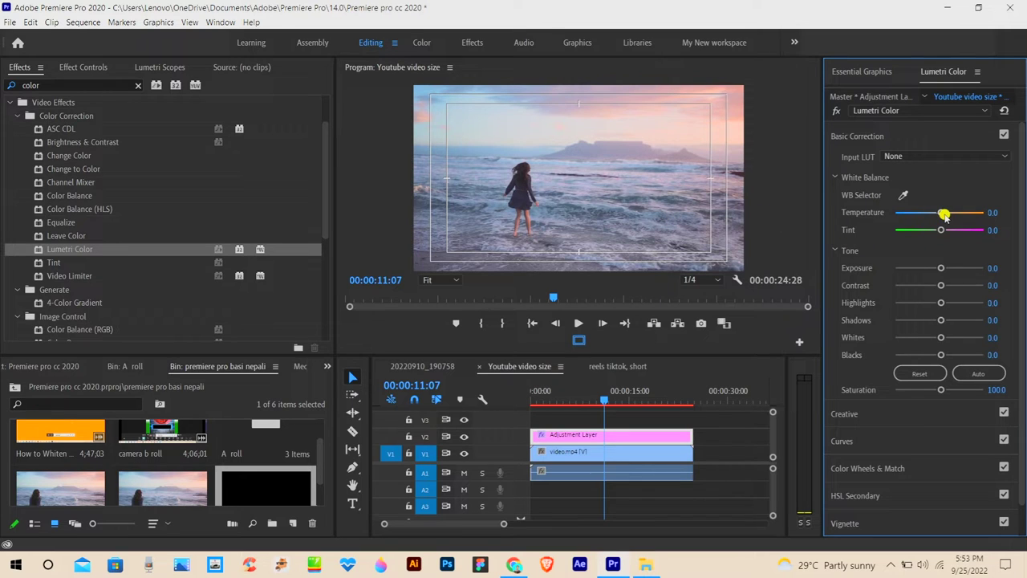
Set the Lumetri Temperature to -29.3, leaving the Input LUT at None.
mouse_move(941, 213)
left_mouse_down()
mouse_move(913, 219)
mouse_move(963, 220)
left_mouse_up()
left_click_drag(964, 216, 927, 215)
left_click_drag(917, 215, 925, 214)
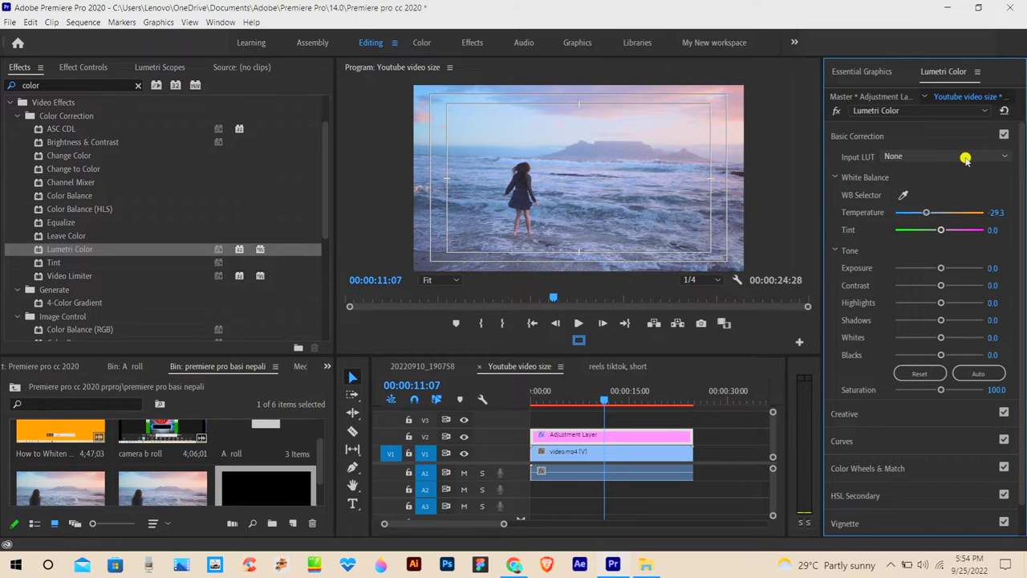
left_click(966, 159)
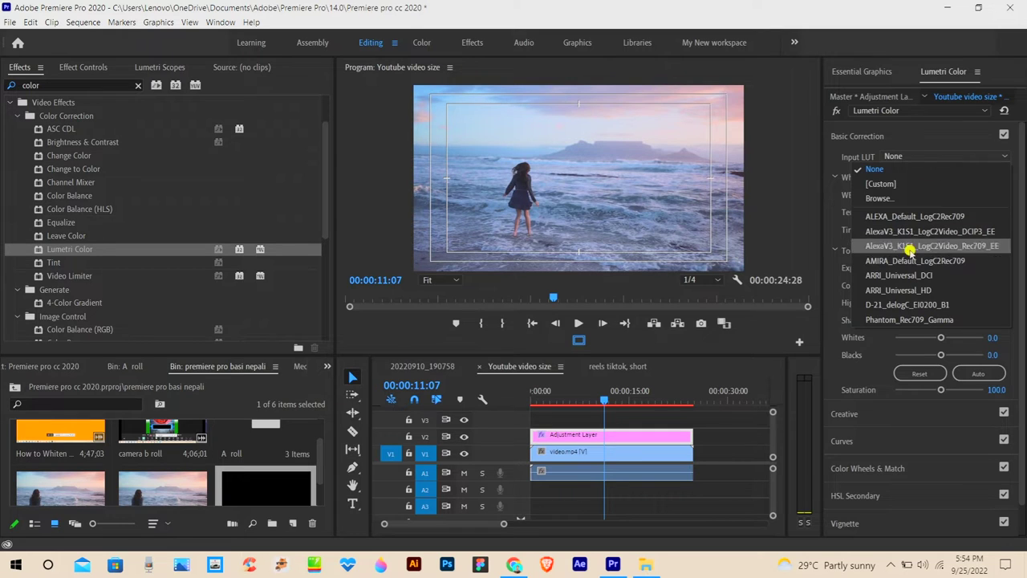
left_click(944, 146)
In Basic Correction Tone, set Contrast 23.3, Highlights -3.8, Whites 17.3 and Blacks -2.3.
left_click(952, 133)
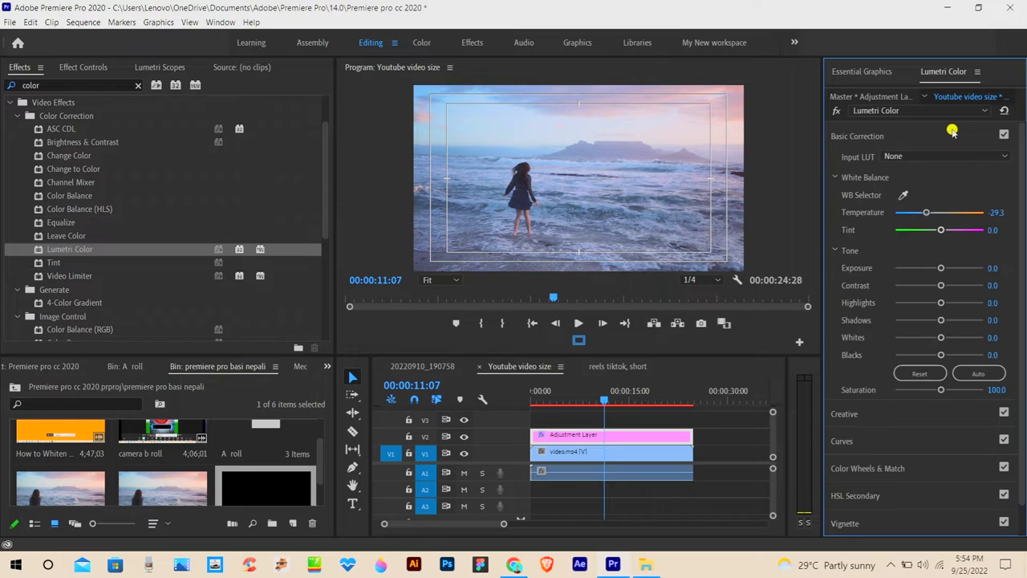
left_click_drag(941, 285, 949, 284)
left_click_drag(939, 304, 957, 308)
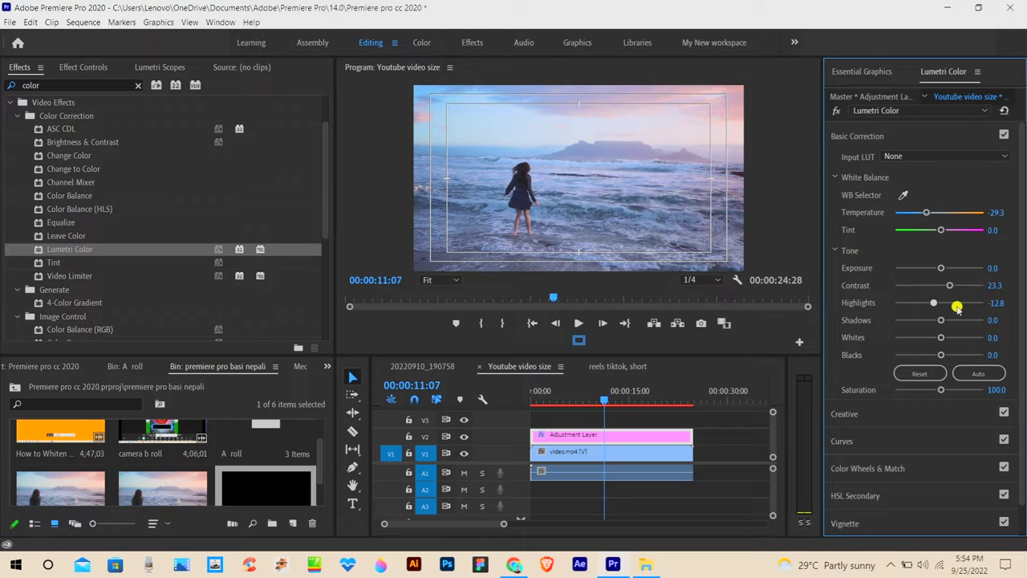
left_click_drag(936, 303, 938, 303)
left_click_drag(940, 338, 947, 339)
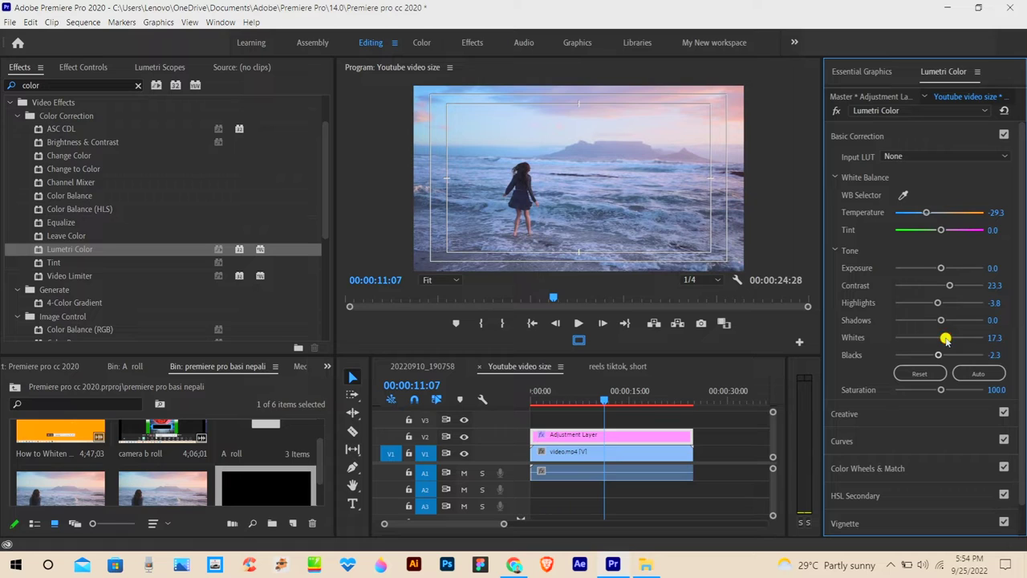
left_click_drag(941, 389, 941, 390)
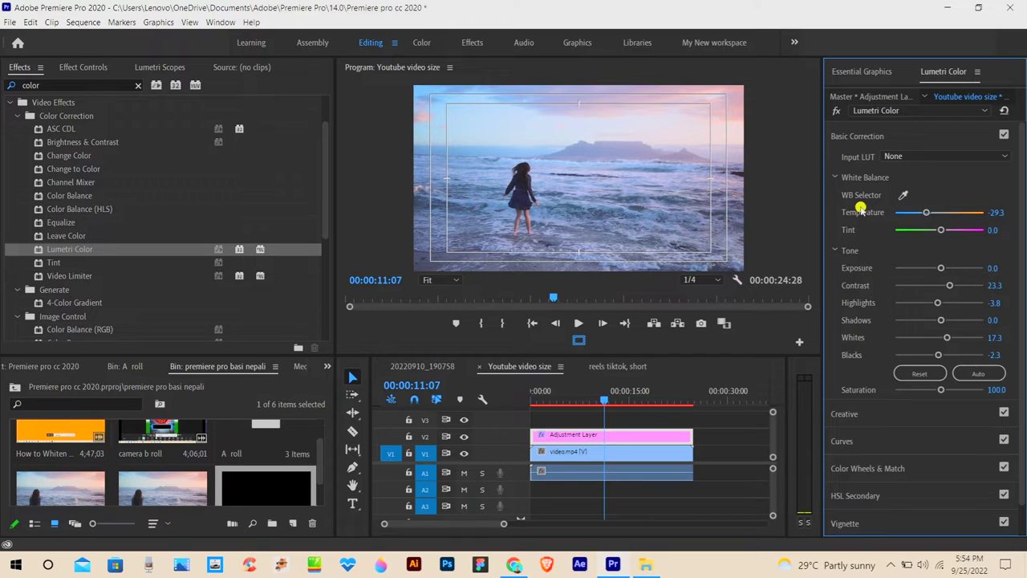
Set Creative Faded Film to 10.5 and Intensity to 87.2, then scrub the timeline to preview.
left_click(834, 177)
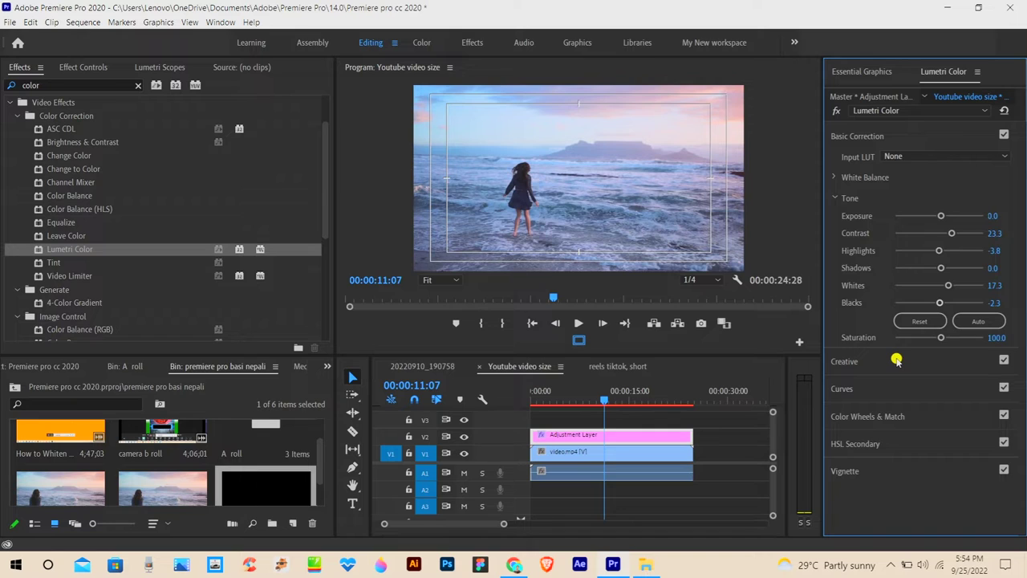
left_click(896, 362)
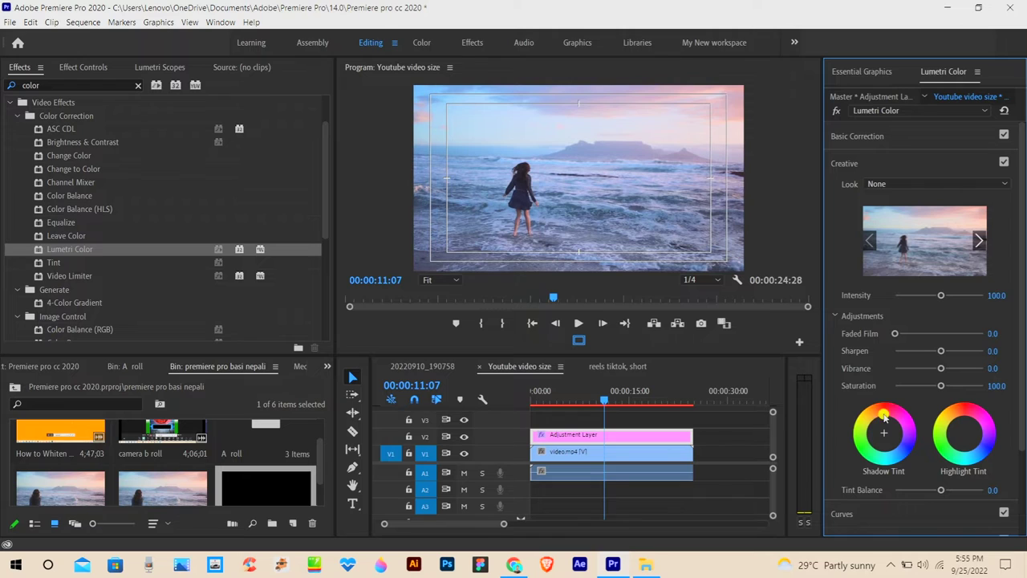
left_click_drag(878, 415, 885, 434)
left_click_drag(941, 297, 935, 298)
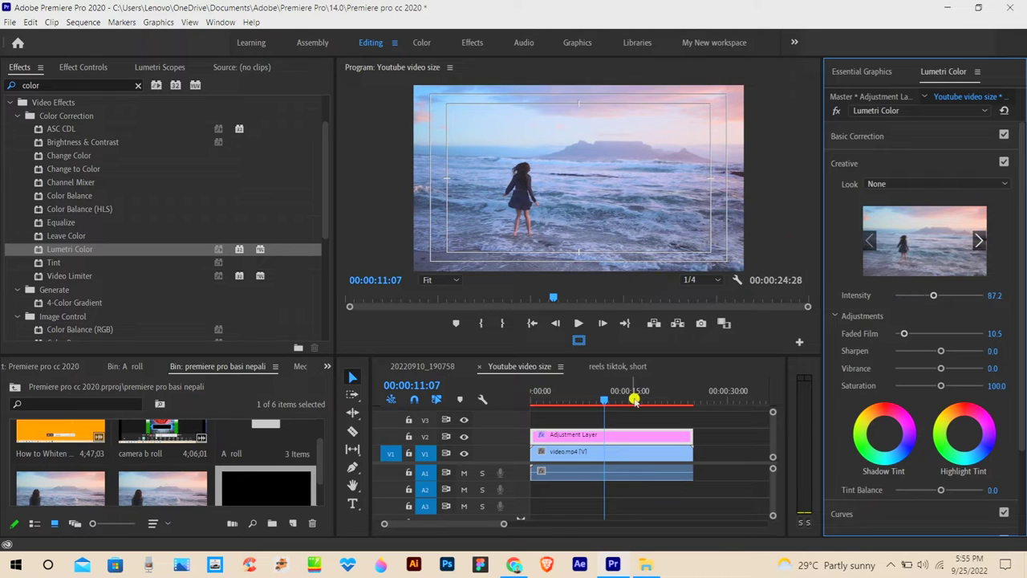
mouse_move(609, 394)
left_mouse_down()
mouse_move(638, 395)
mouse_move(575, 398)
mouse_move(643, 409)
left_mouse_up()
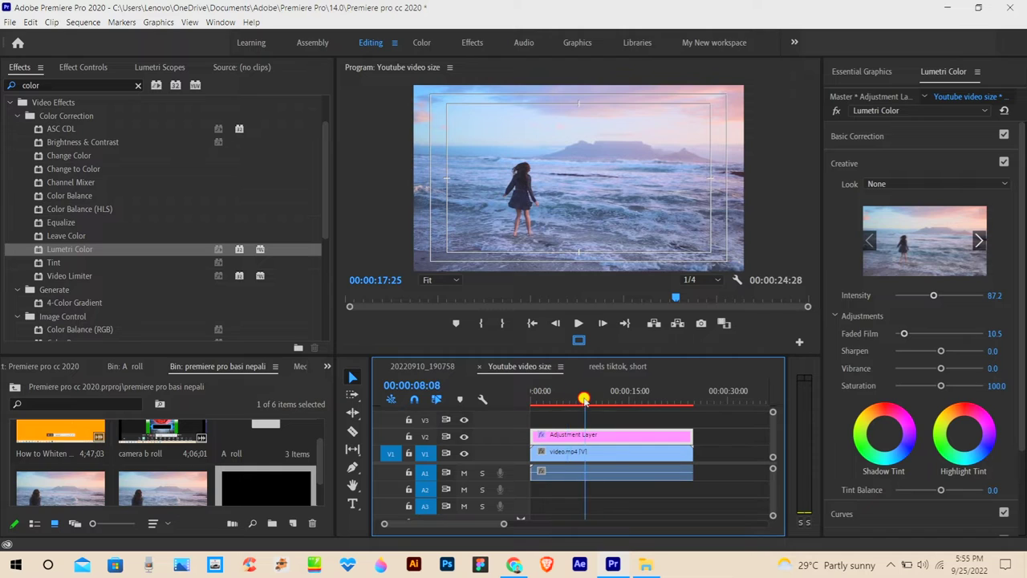
left_click_drag(643, 409, 629, 399)
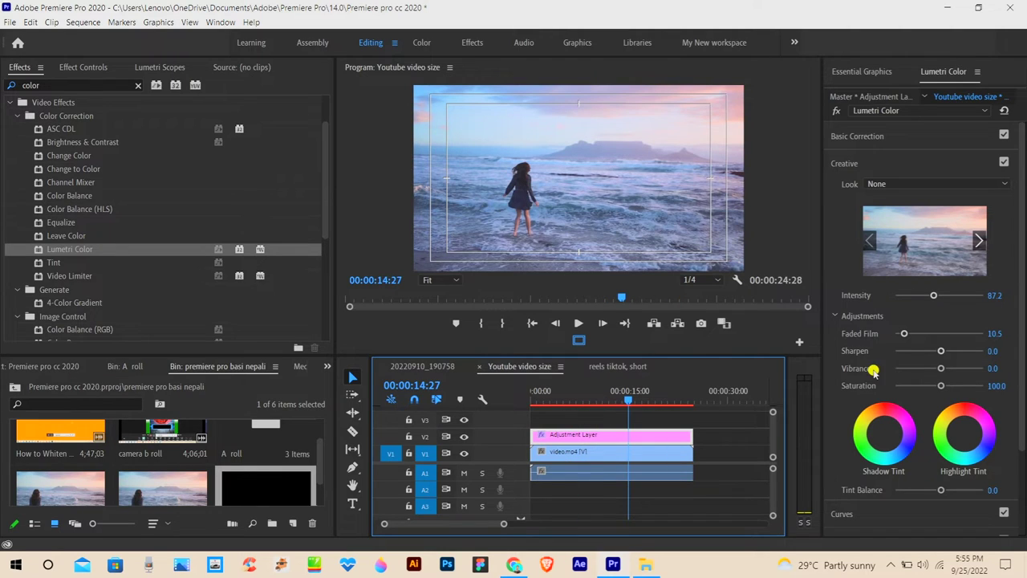
Browse the Creative look previews, then settle Sharpen at 9.8 and Vibrance at 11.3.
left_click(980, 243)
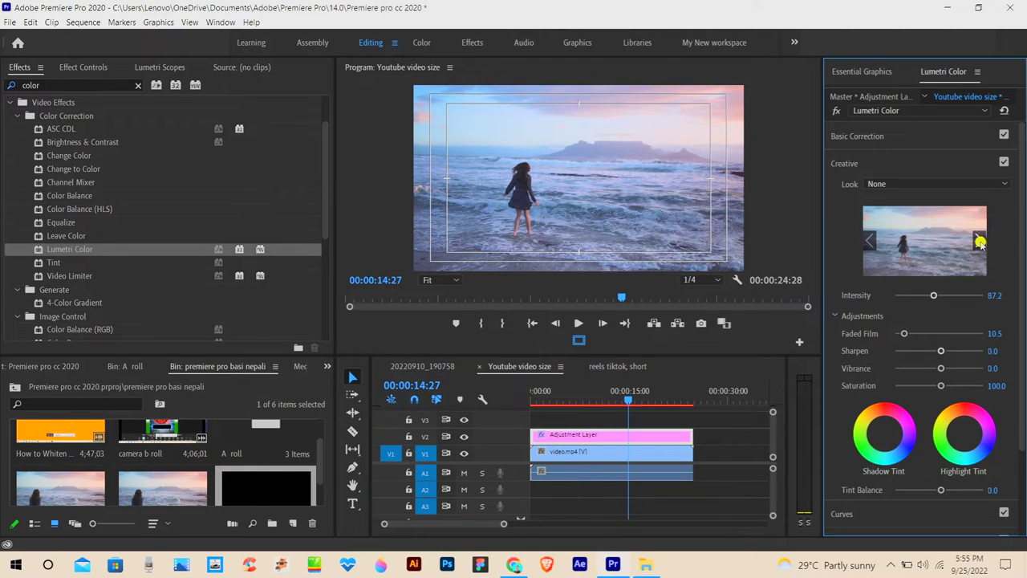
left_click(867, 241)
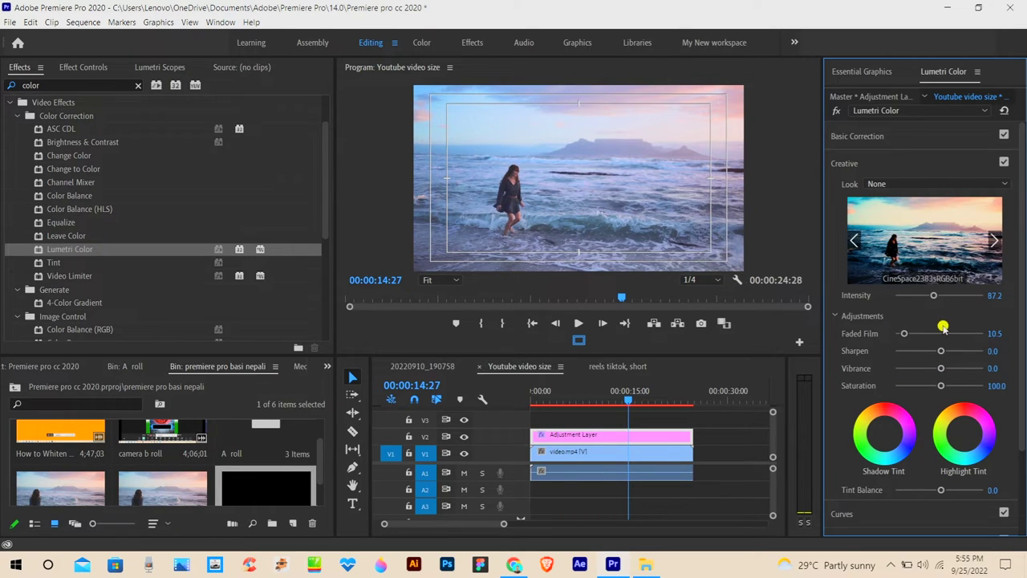
left_click_drag(942, 354, 945, 354)
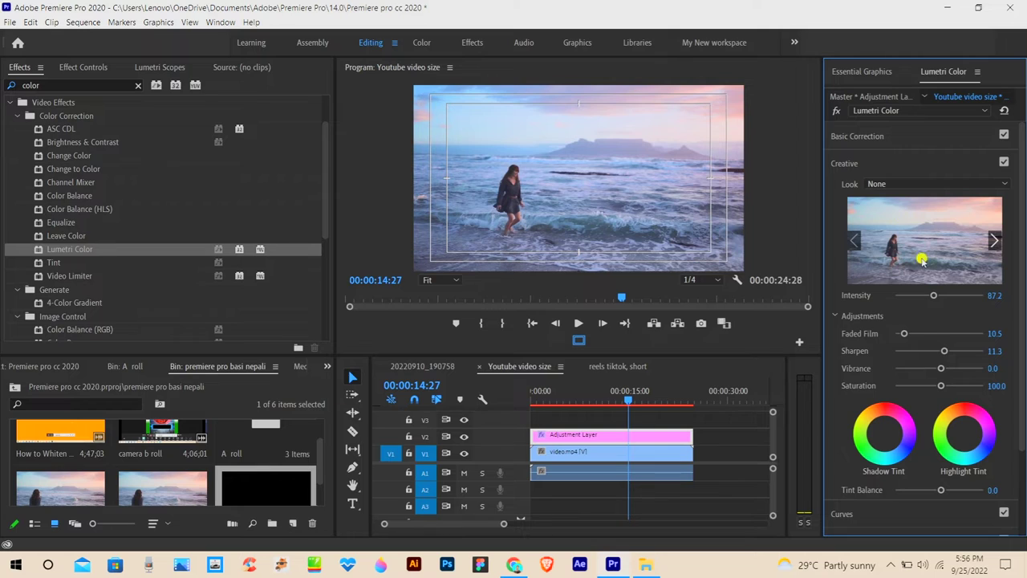
left_click_drag(942, 347, 926, 348)
left_click_drag(926, 352, 944, 354)
left_click_drag(940, 368, 944, 369)
Expand the Curves, Color Wheels & Match and HSL Secondary sections of Lumetri Color.
scroll(892, 414, "down", 2)
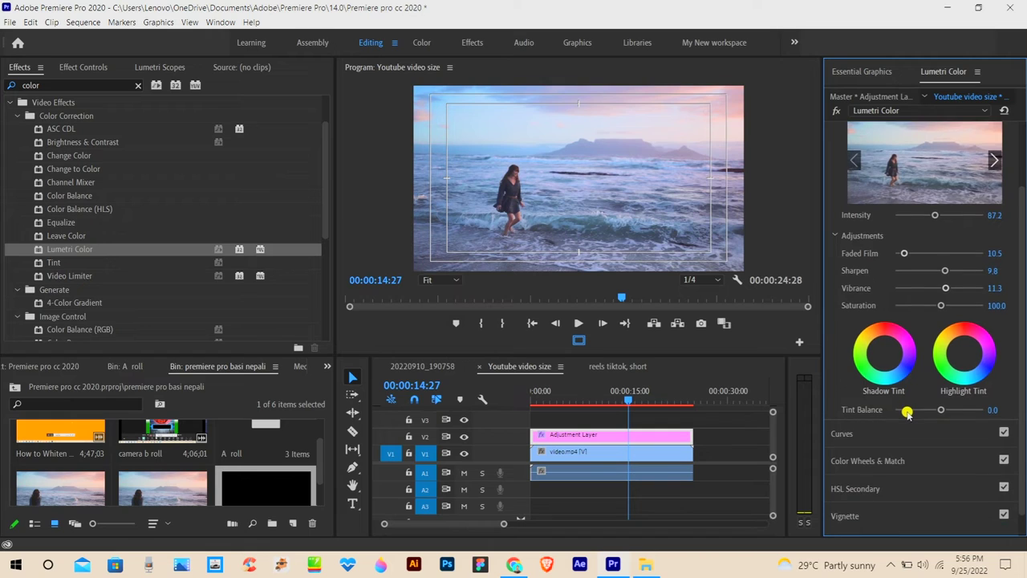
scroll(892, 414, "down", 1)
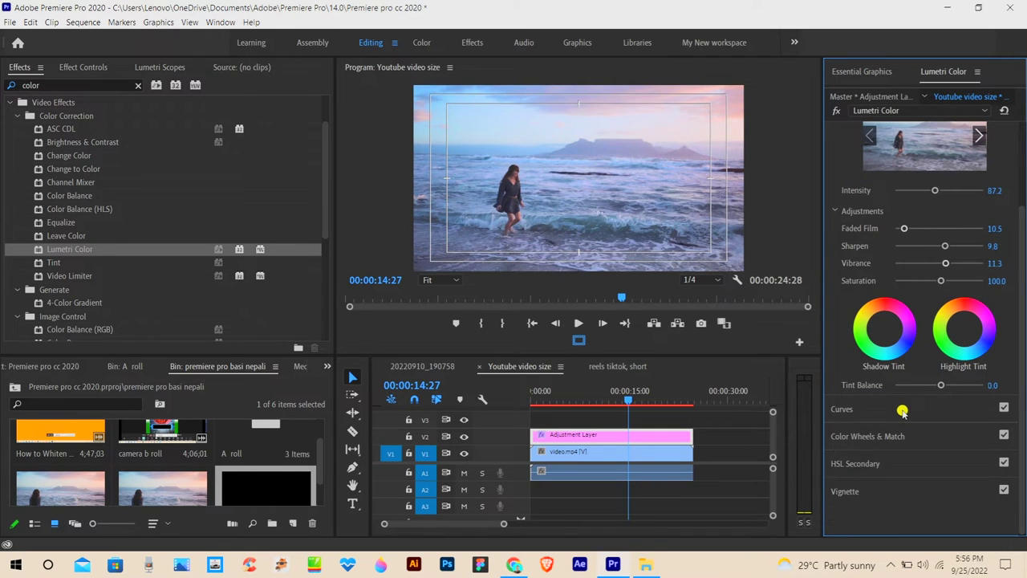
left_click(903, 411)
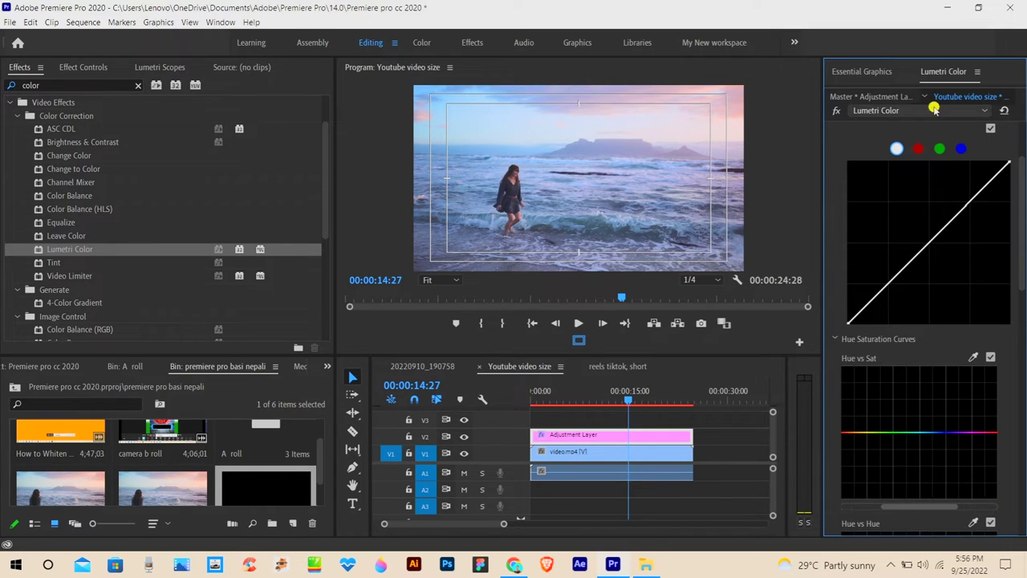
scroll(997, 412, "down", 3)
scroll(980, 434, "down", 3)
scroll(969, 452, "down", 3)
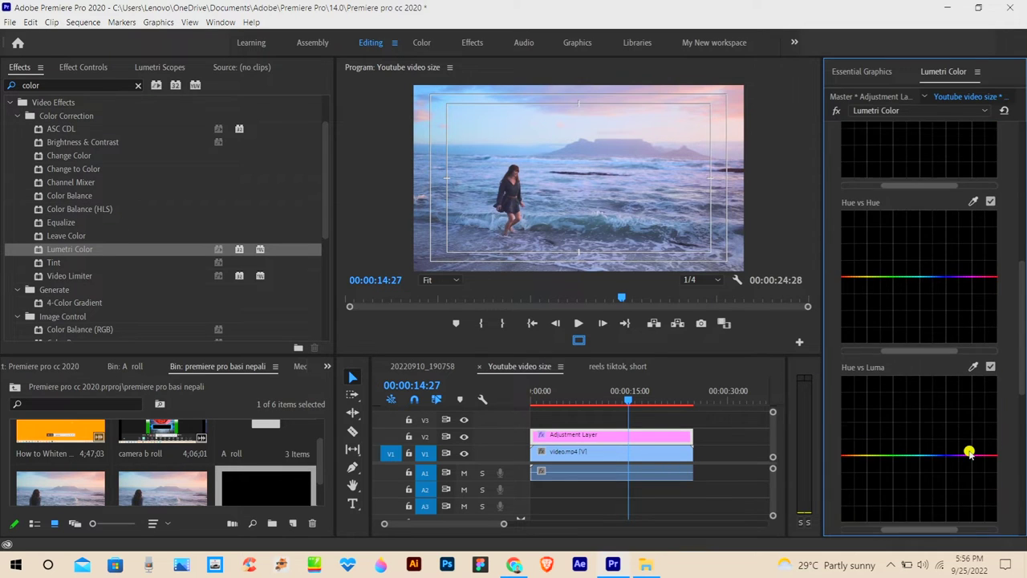
scroll(969, 452, "down", 3)
scroll(969, 452, "down", 3)
scroll(968, 451, "down", 3)
scroll(967, 451, "down", 3)
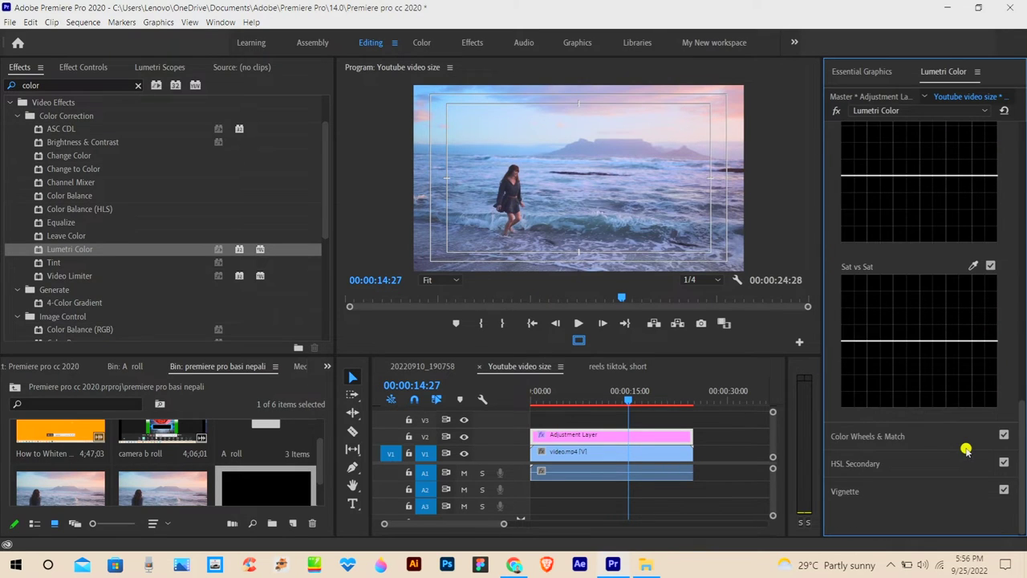
left_click(878, 436)
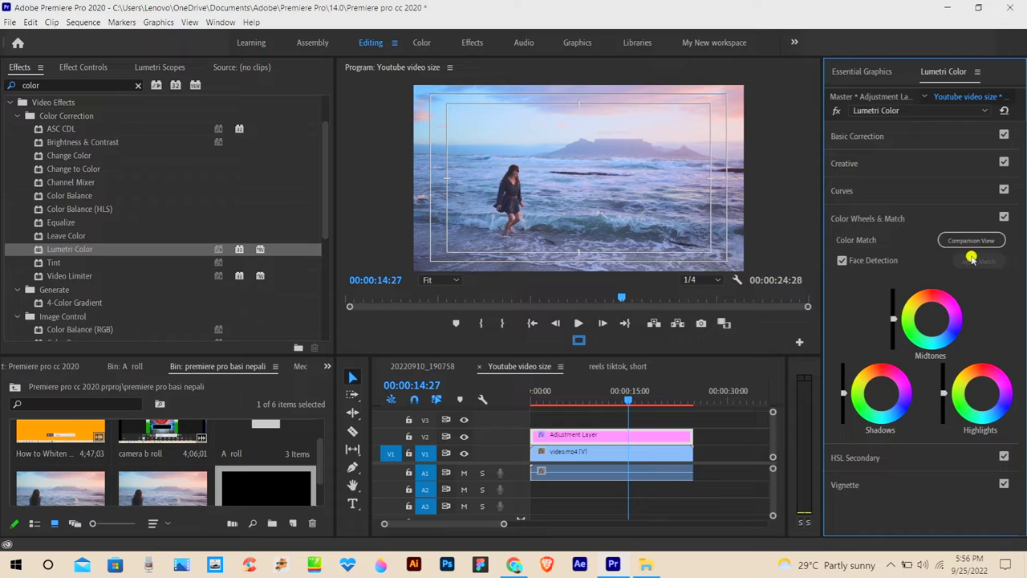
left_click(867, 461)
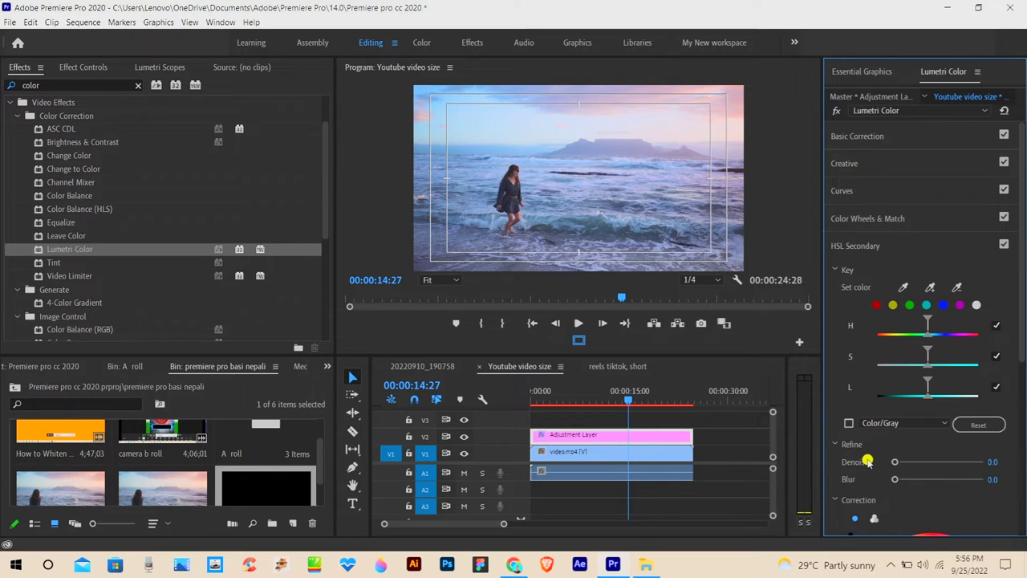
Warm the HSL Secondary correction to a Temperature of 2.3.
scroll(893, 239, "down", 2)
scroll(895, 245, "down", 3)
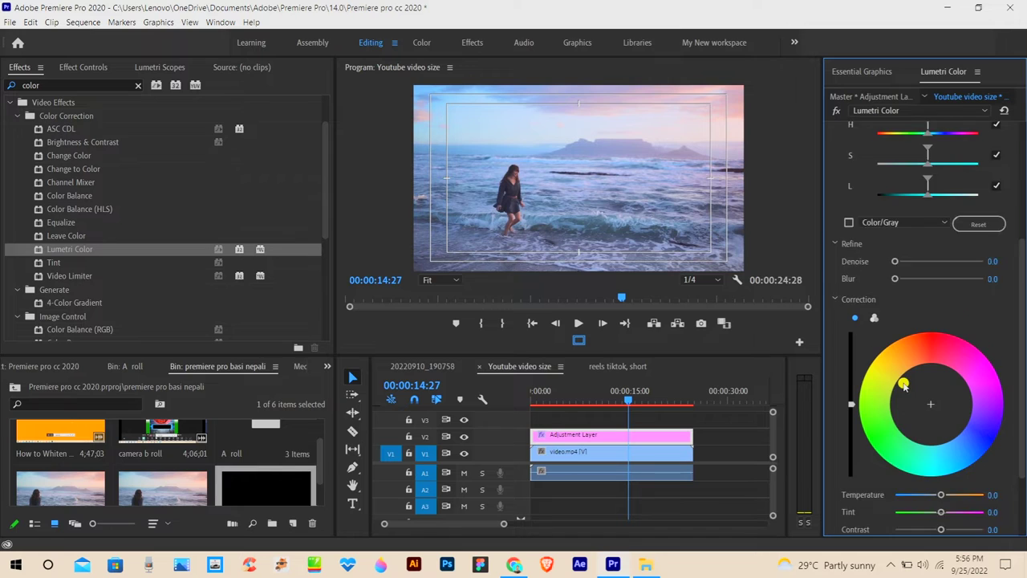
scroll(900, 387, "down", 2)
scroll(903, 387, "down", 1)
left_click_drag(940, 398, 941, 401)
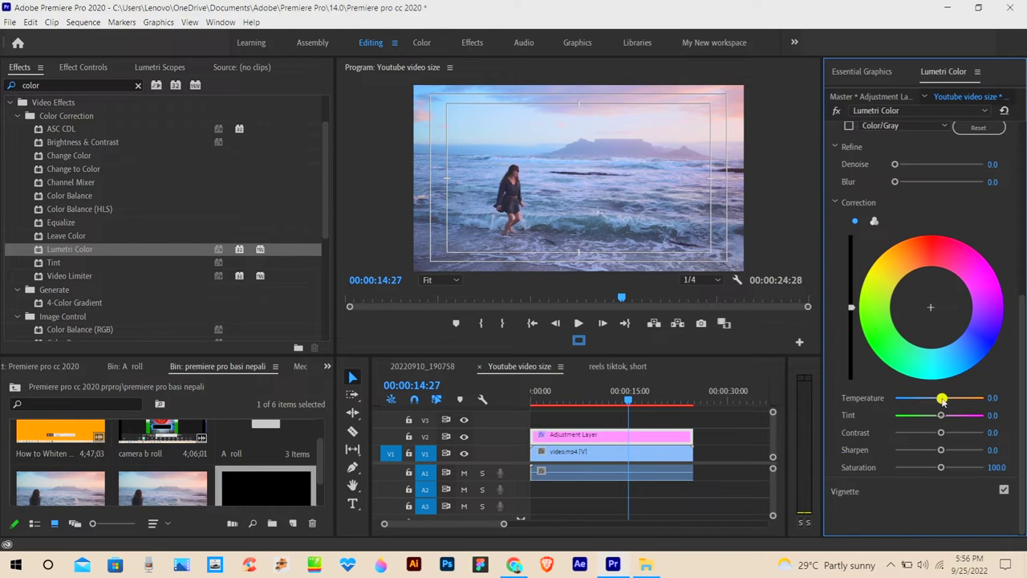
Switch off the Lumetri Vignette, leaving its Amount at 0.0, and return the playhead to about 10 seconds.
left_click(850, 494)
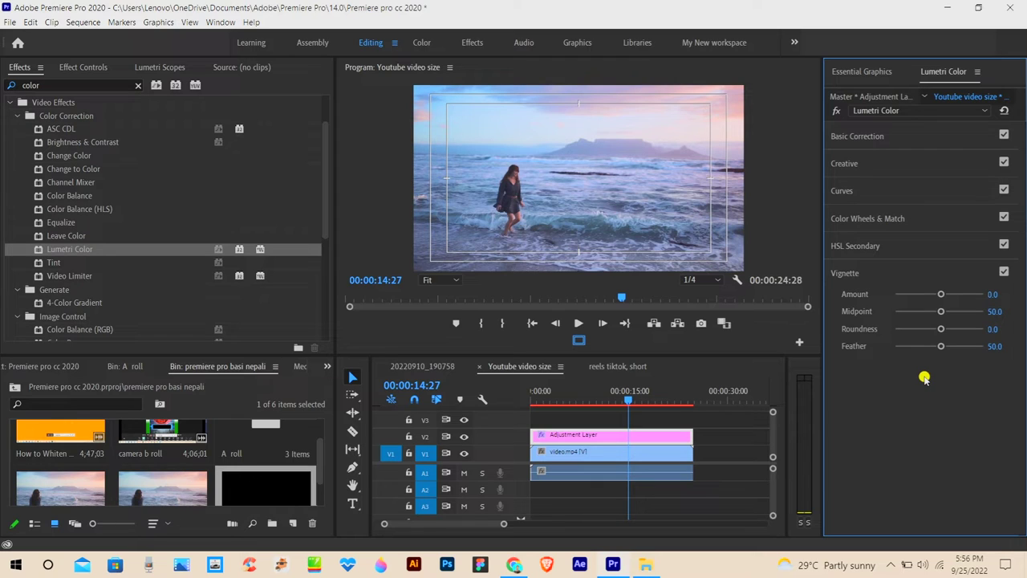
left_click(1004, 272)
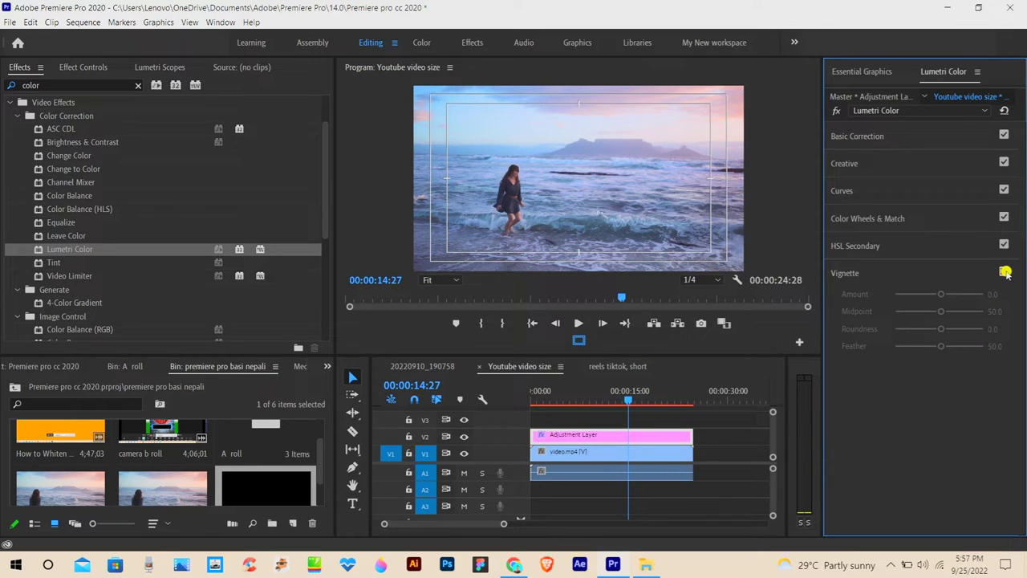
left_click(963, 273)
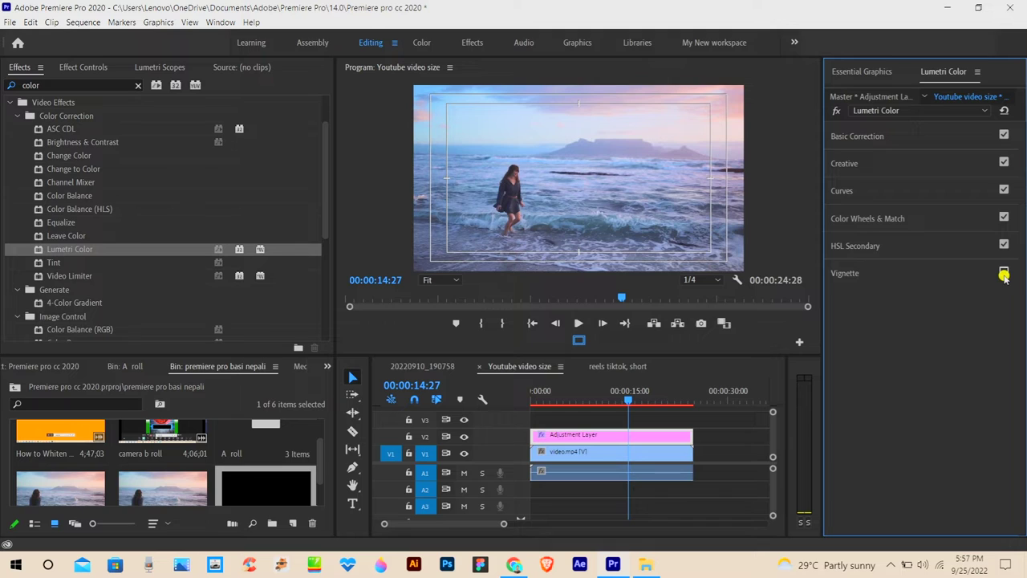
left_click(912, 275)
left_click(1003, 271)
left_click(599, 402)
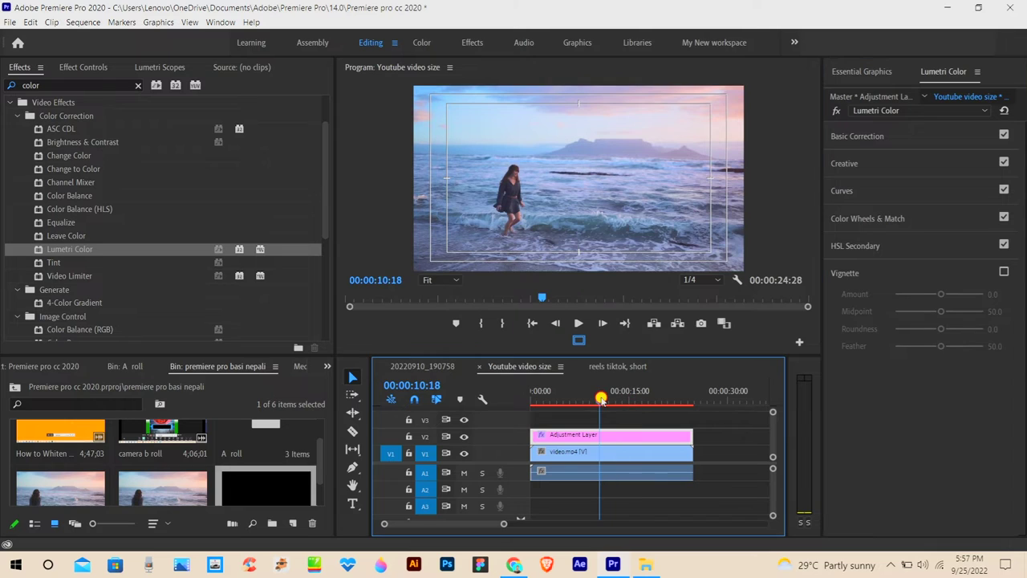
Raise Creative Saturation to 118.8 and Intensity to 99.2, then scrub from about 14 seconds to check.
left_click(900, 138)
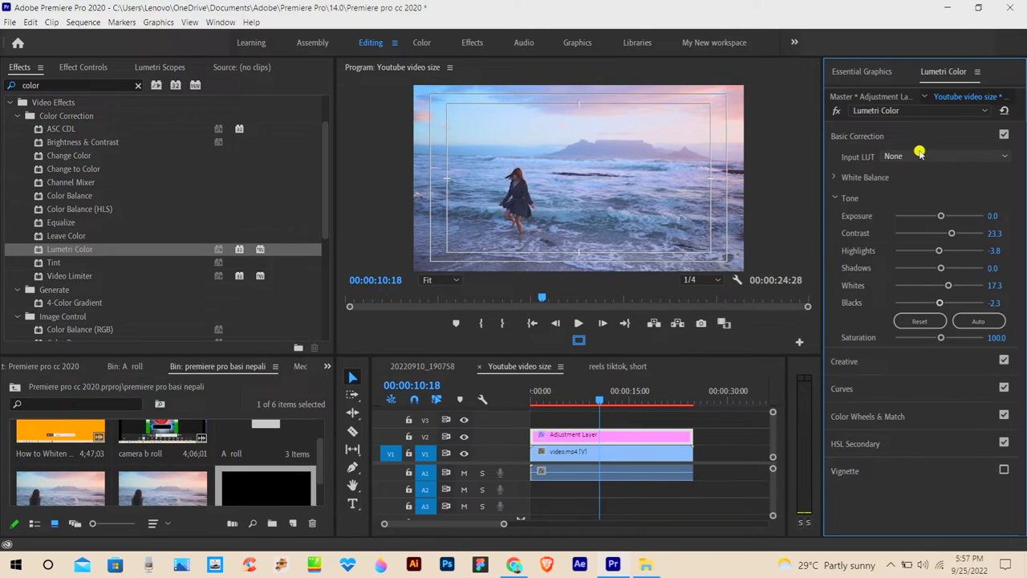
left_click(863, 362)
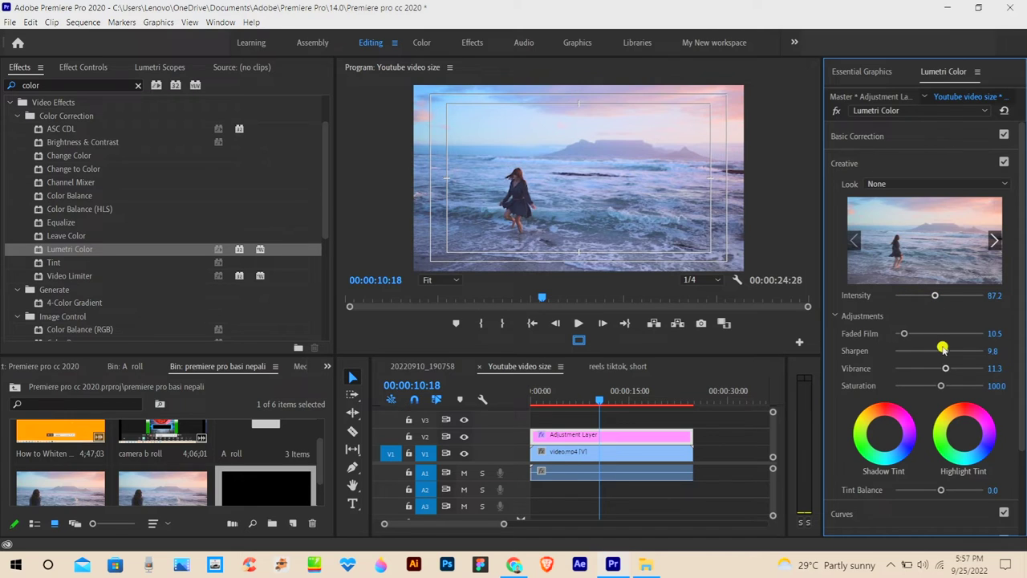
left_click_drag(941, 386, 948, 385)
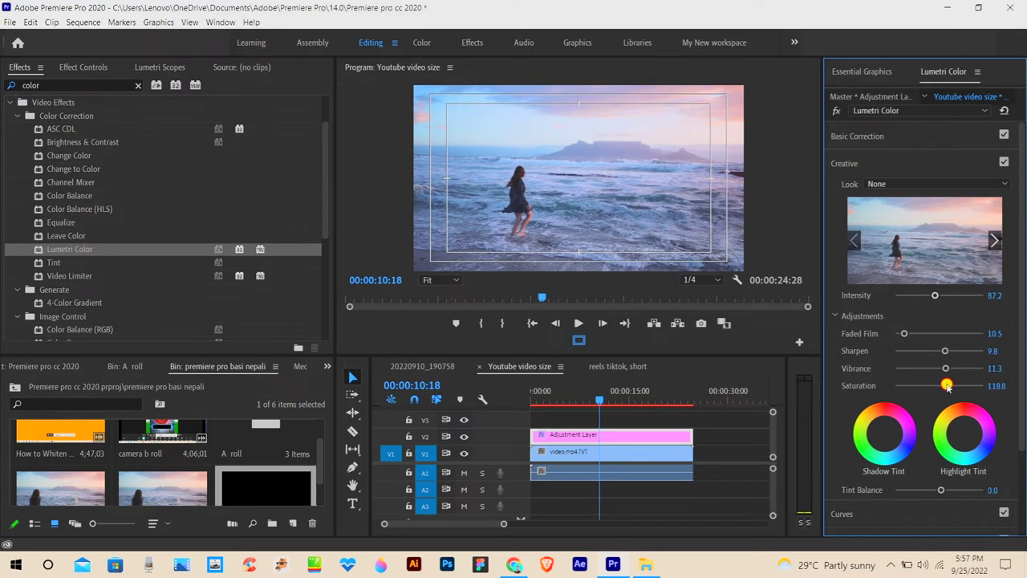
left_click_drag(935, 295, 939, 297)
left_click(627, 400)
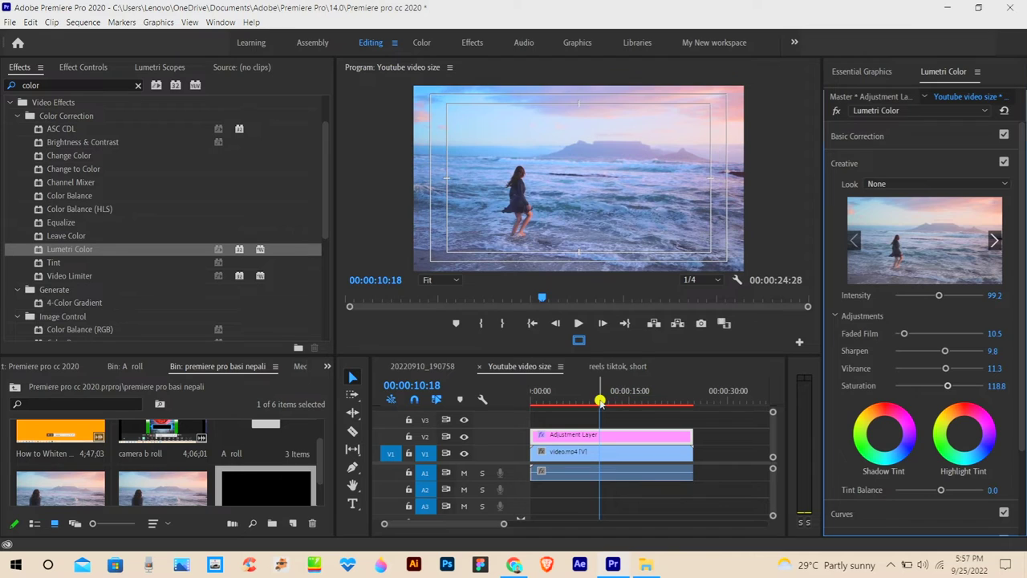
left_click_drag(626, 401, 541, 412)
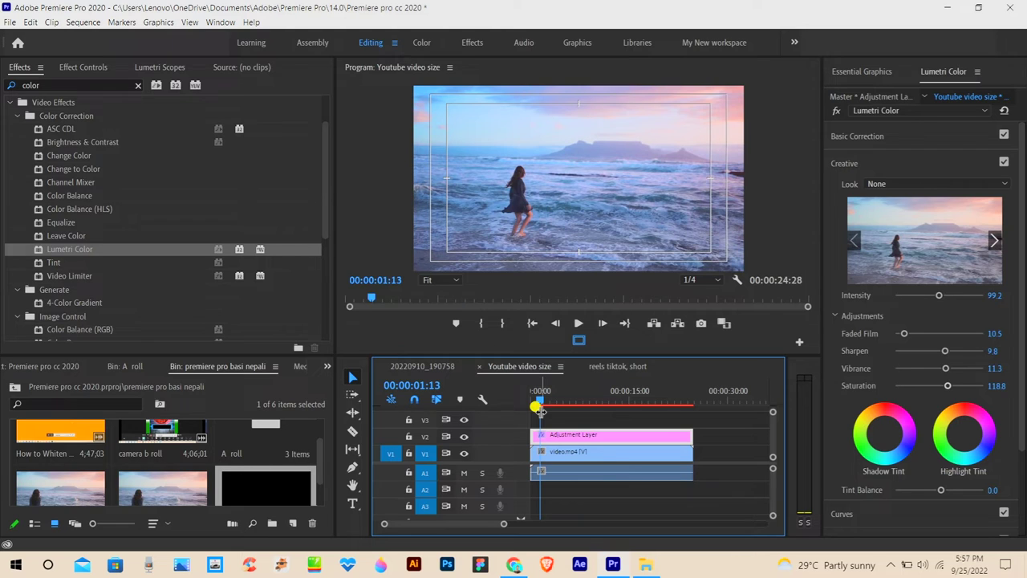
Start rendering sequence previews, then open Task Manager from the taskbar while it renders.
key("Return")
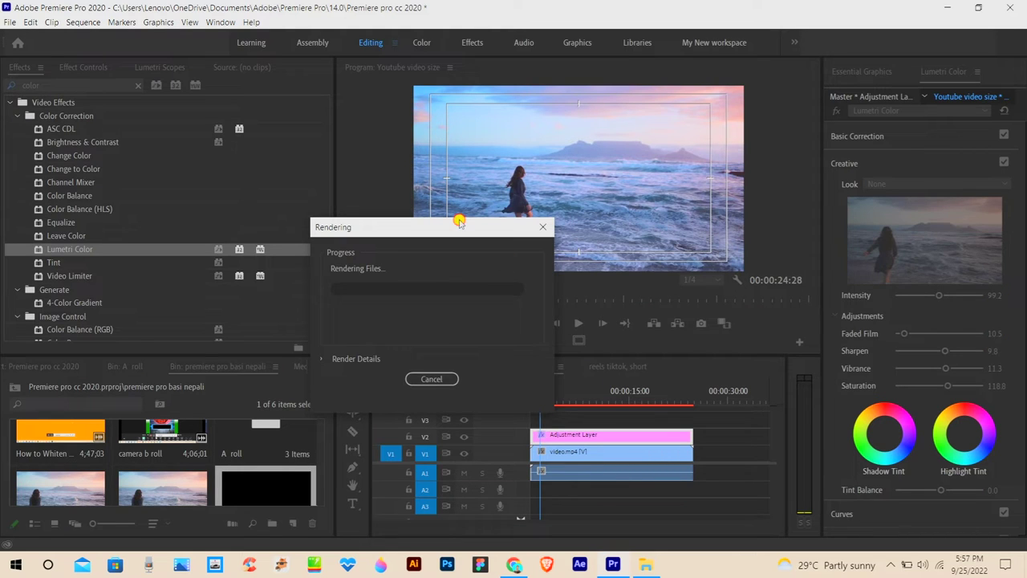
left_click_drag(459, 225, 497, 223)
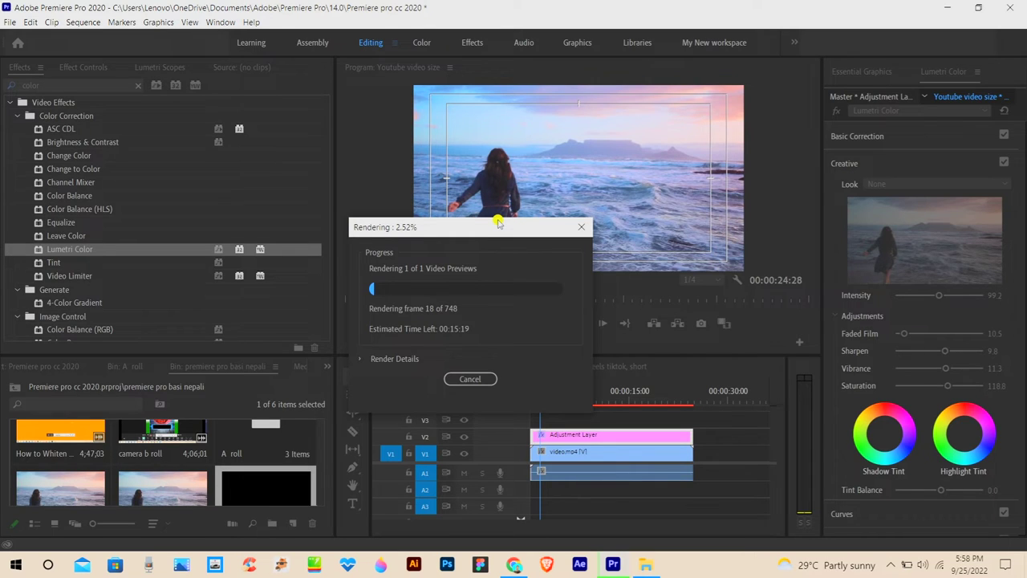
right_click(676, 565)
left_click(716, 508)
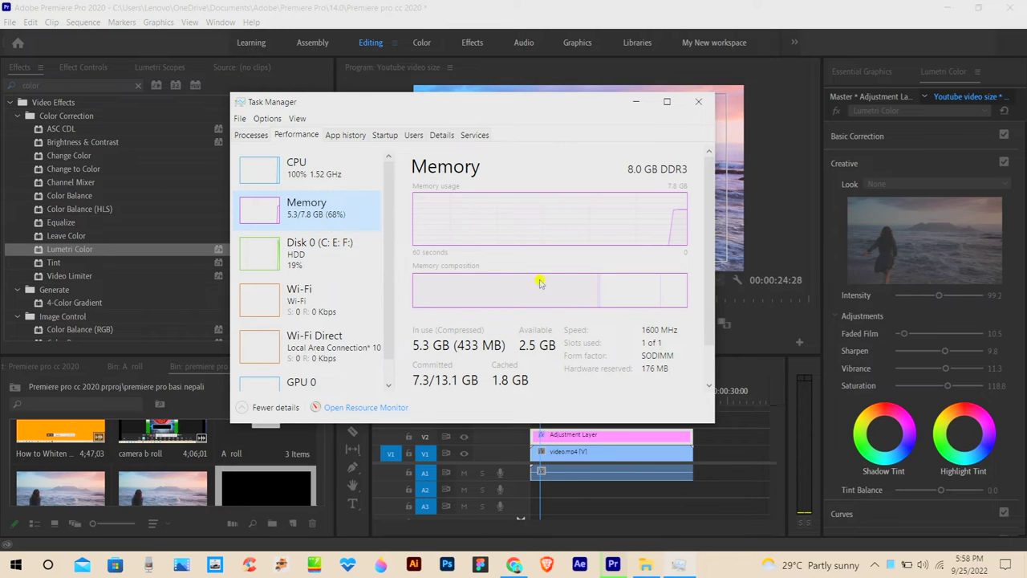
Show the GPU 0 performance page with its engine graphs switched to 3D usage.
left_click(337, 353)
left_click(309, 381)
scroll(341, 314, "down", 1)
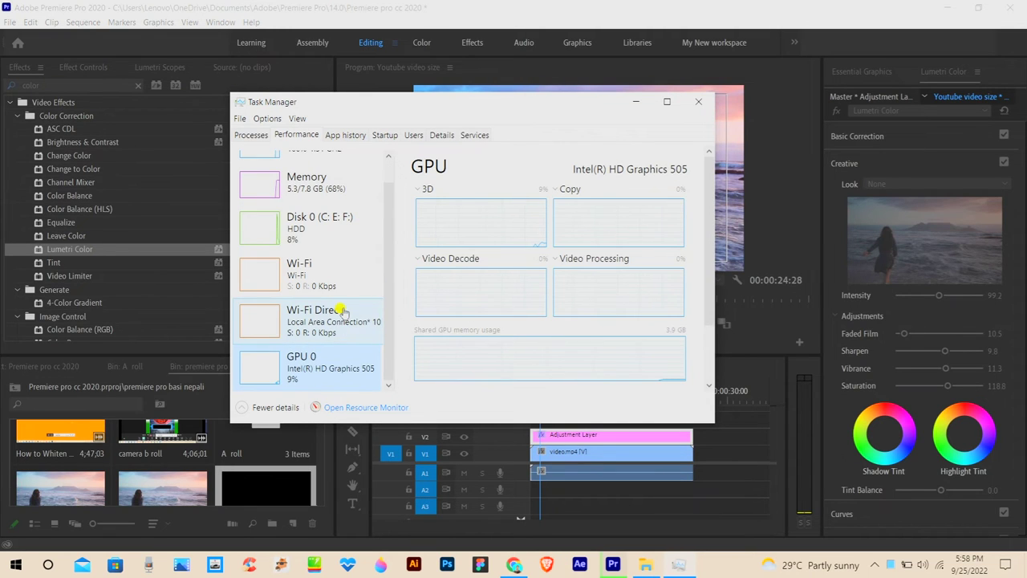
left_click(564, 193)
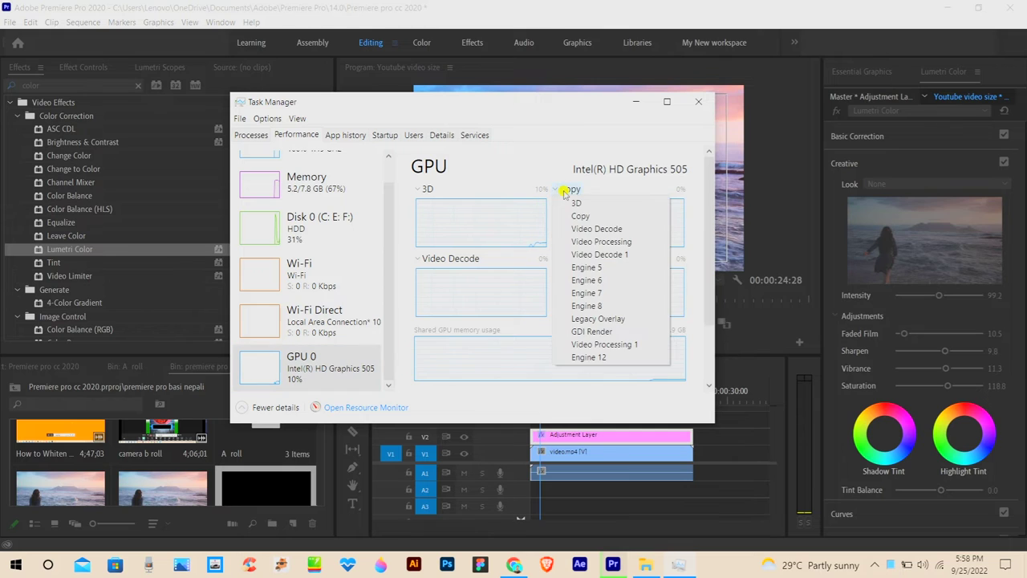
left_click(569, 202)
left_click(561, 260)
left_click(576, 272)
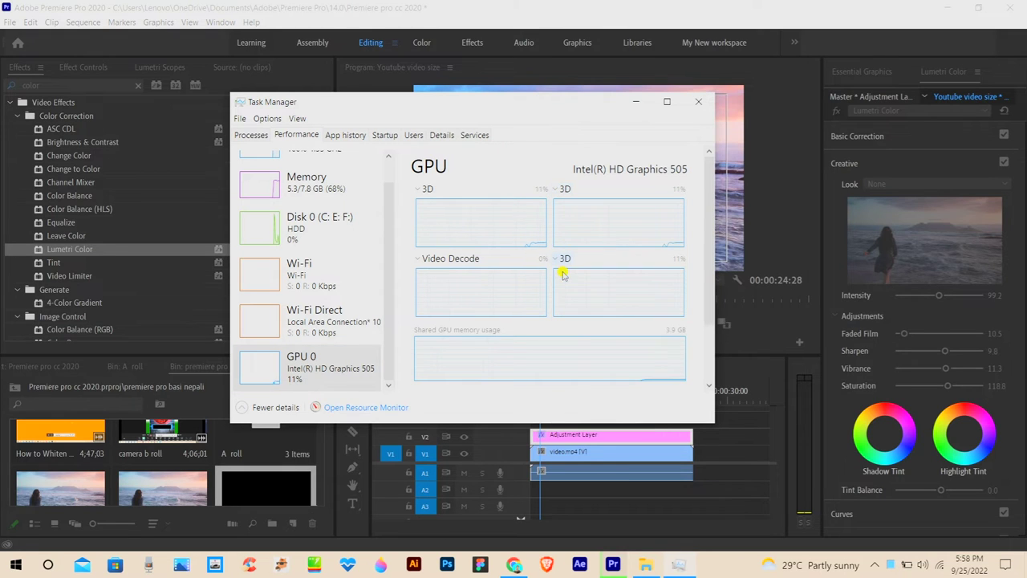
Rearrange Task Manager and the render progress box, then minimize Task Manager back to Premiere.
mouse_move(584, 105)
left_mouse_down()
mouse_move(375, 56)
mouse_move(968, 37)
left_mouse_up()
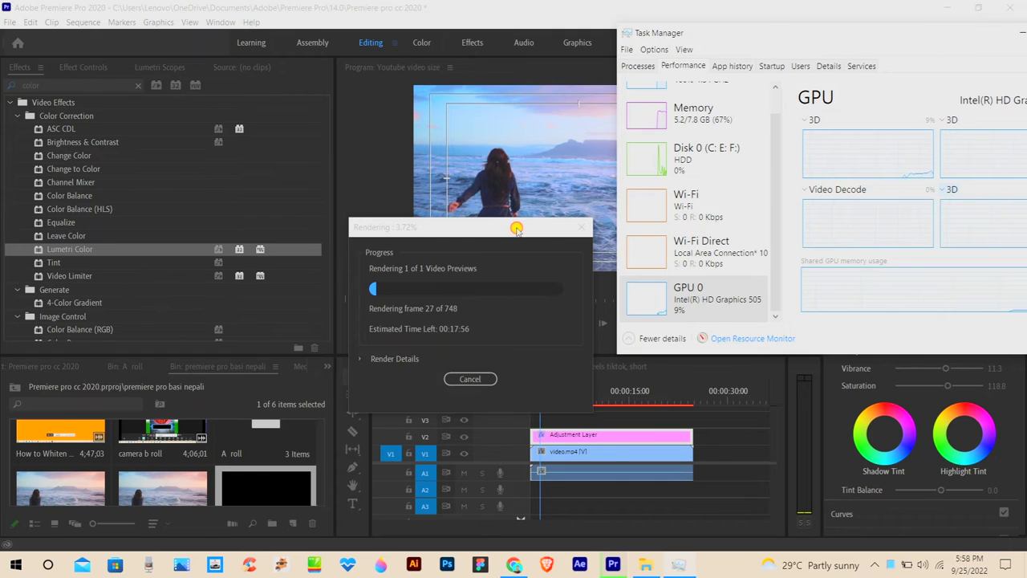
left_click_drag(516, 229, 327, 43)
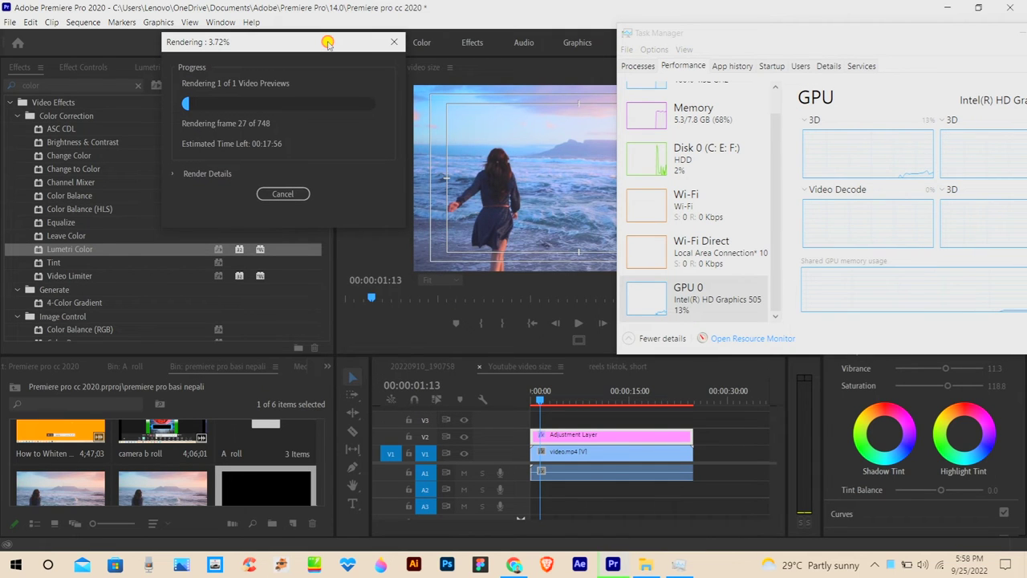
mouse_move(734, 33)
left_mouse_down()
mouse_move(108, 239)
mouse_move(251, 248)
left_mouse_up()
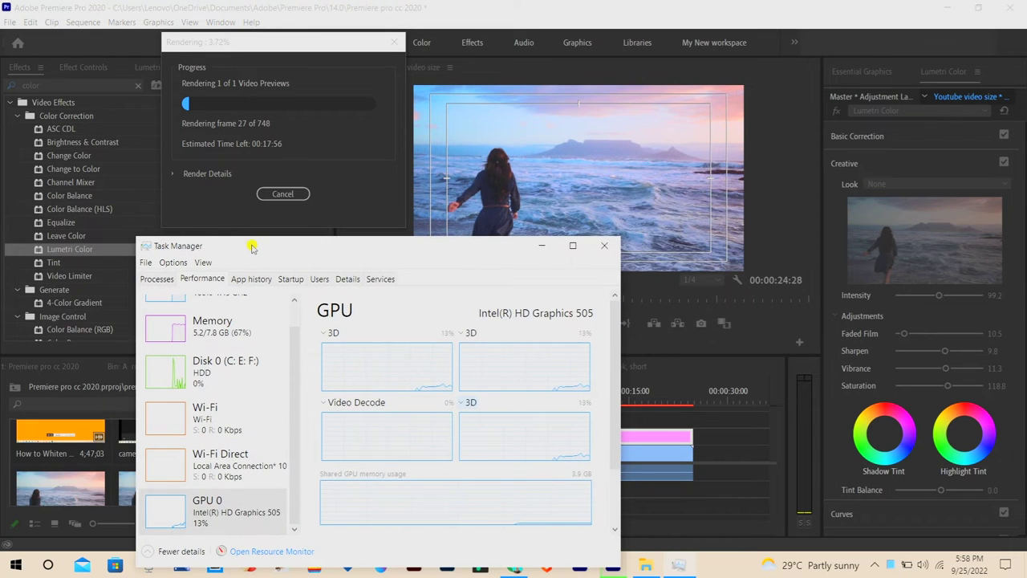
double_click(252, 248)
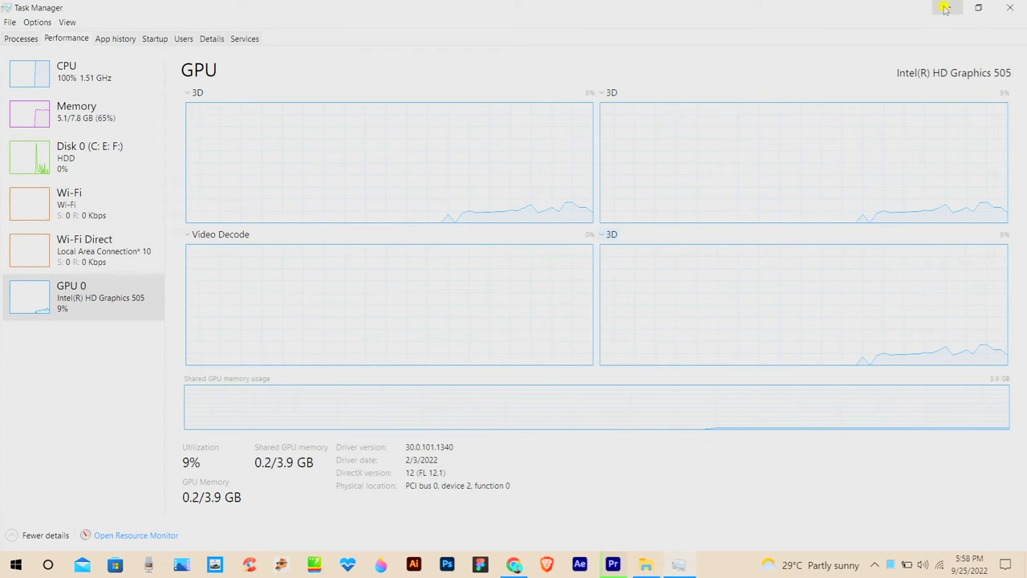
left_click(946, 9)
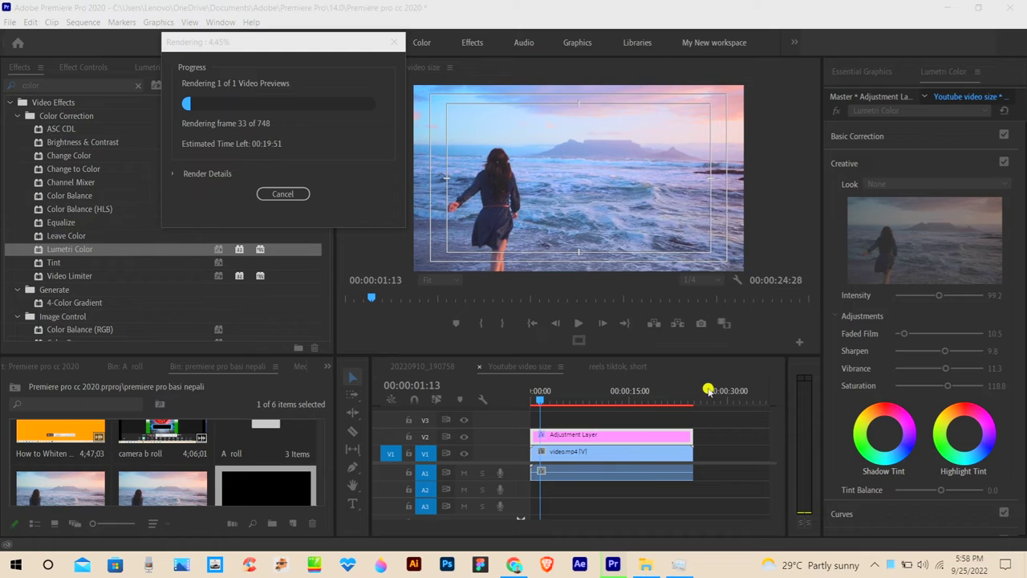
left_click(321, 41)
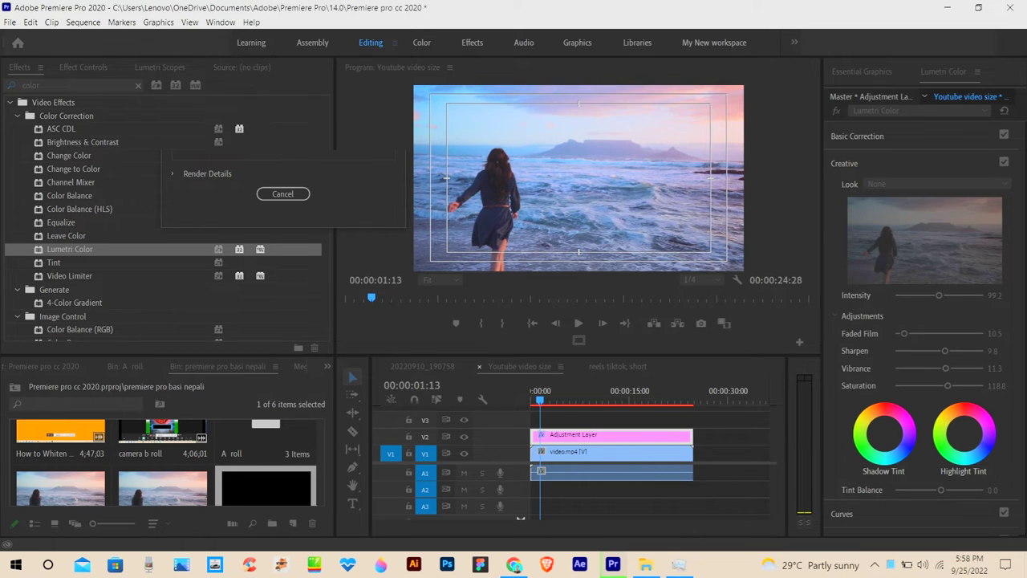
Let the preview render finish, then check the rendered frame at 00:00:22:25.
left_click_drag(390, 197, 314, 98)
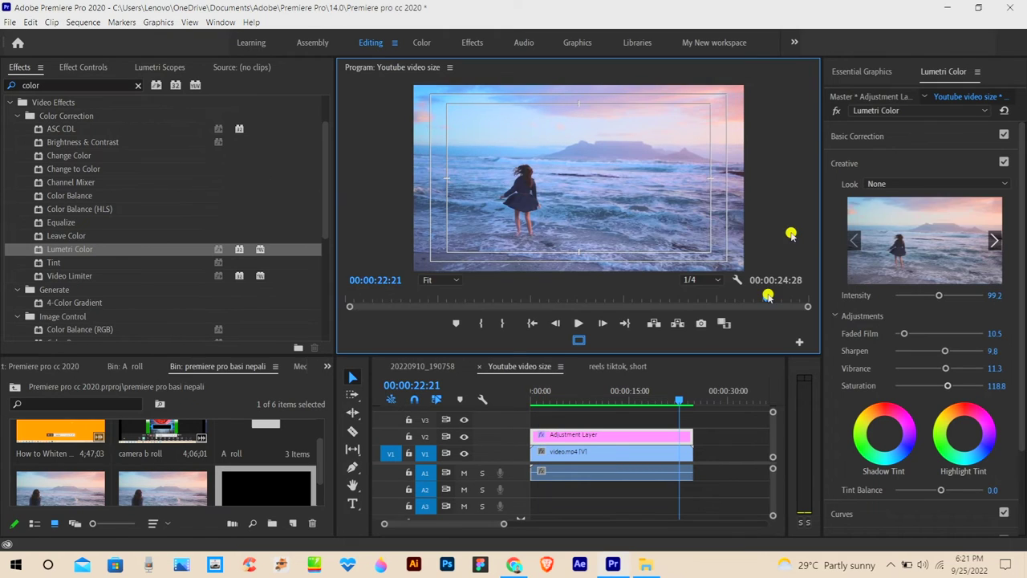
left_click(670, 393)
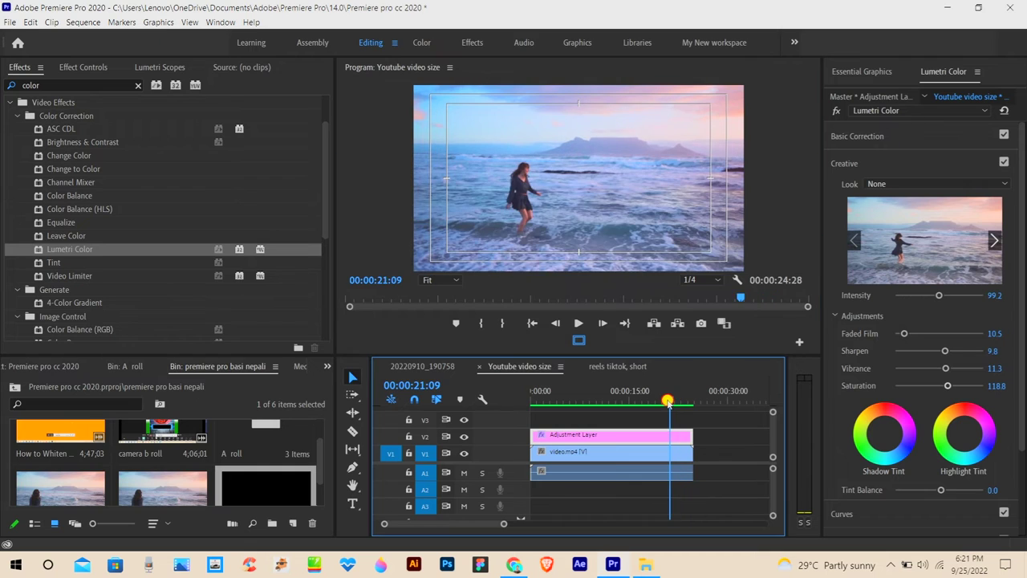
left_click(680, 393)
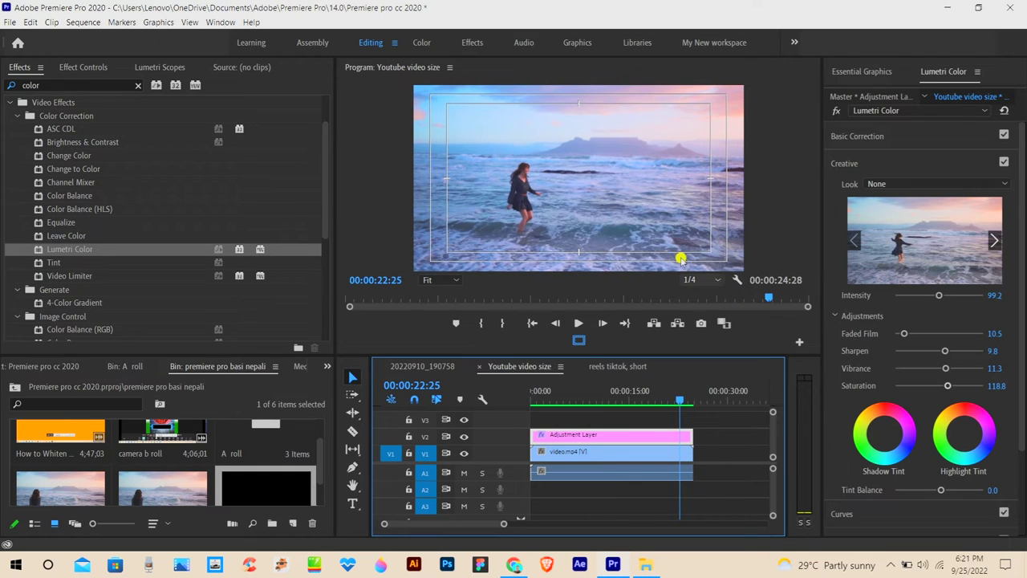
left_click(798, 343)
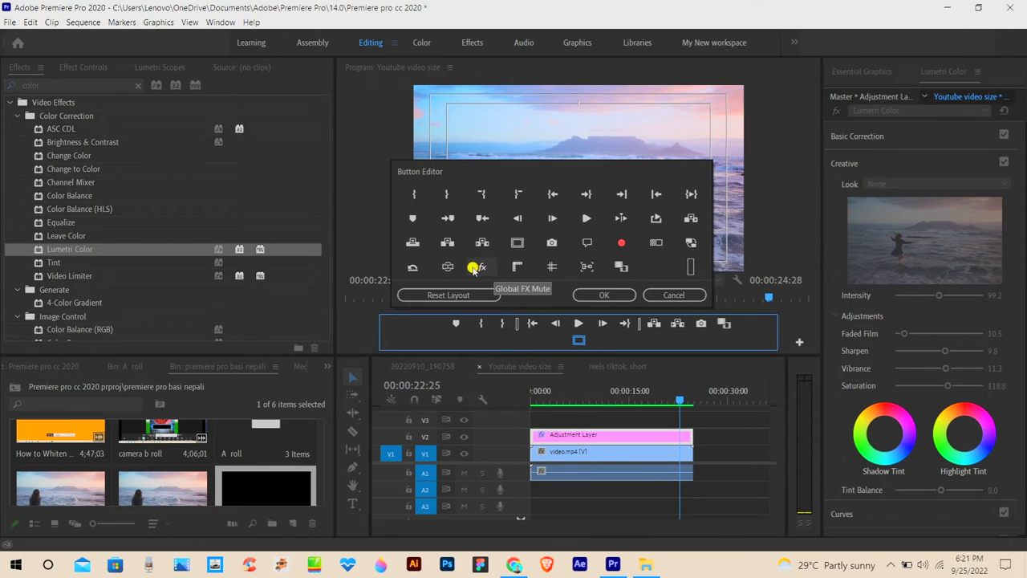
Add the Global FX Mute (fx) button to the program monitor's transport bar and confirm.
left_click_drag(484, 267, 608, 337)
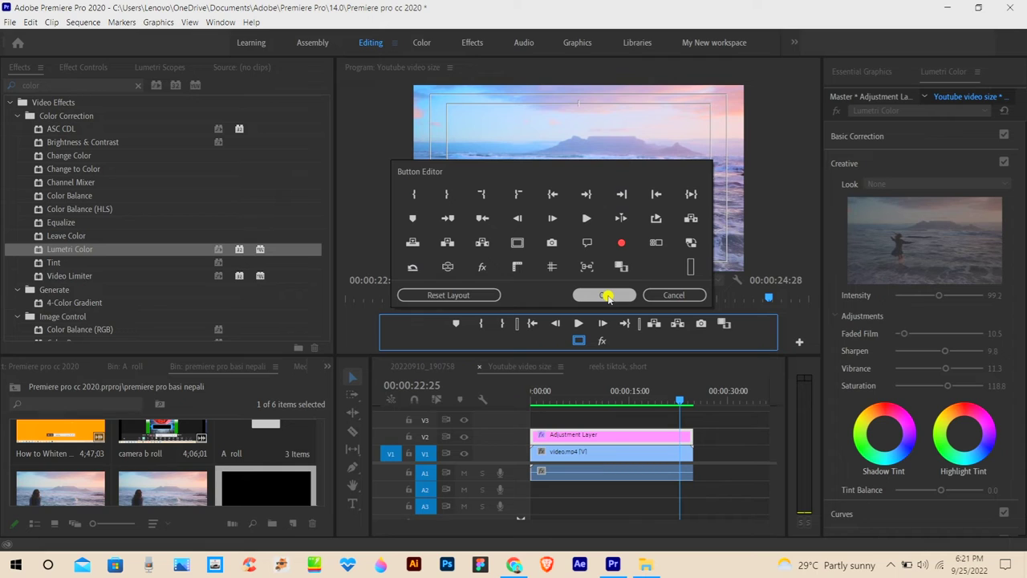
left_click(606, 295)
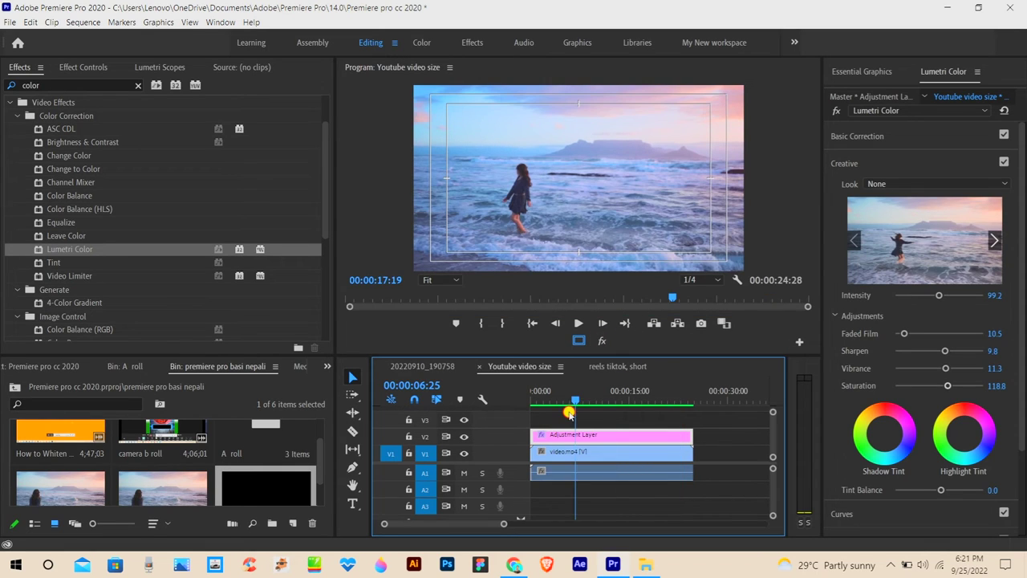
left_click_drag(682, 402, 590, 403)
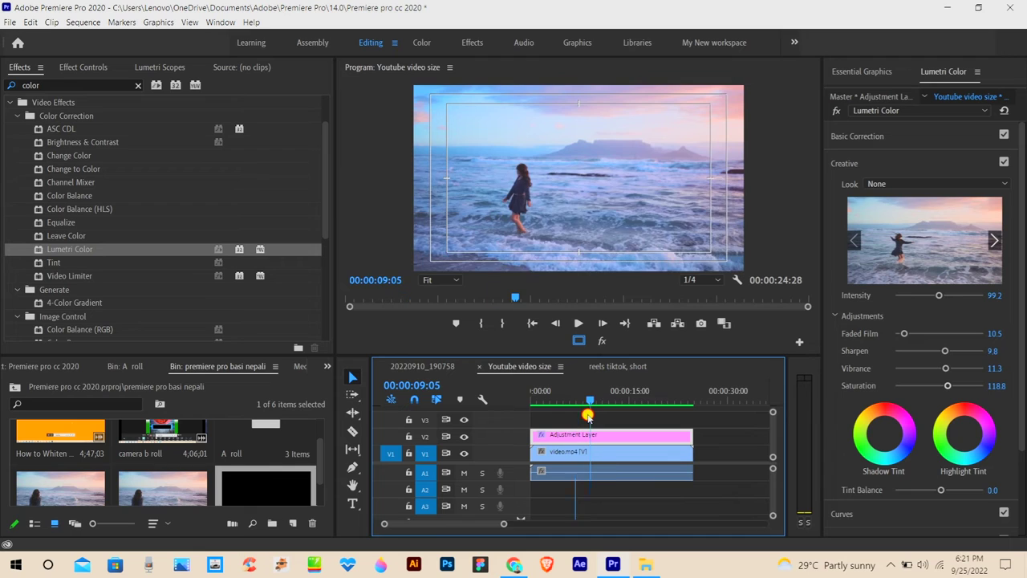
left_click(602, 341)
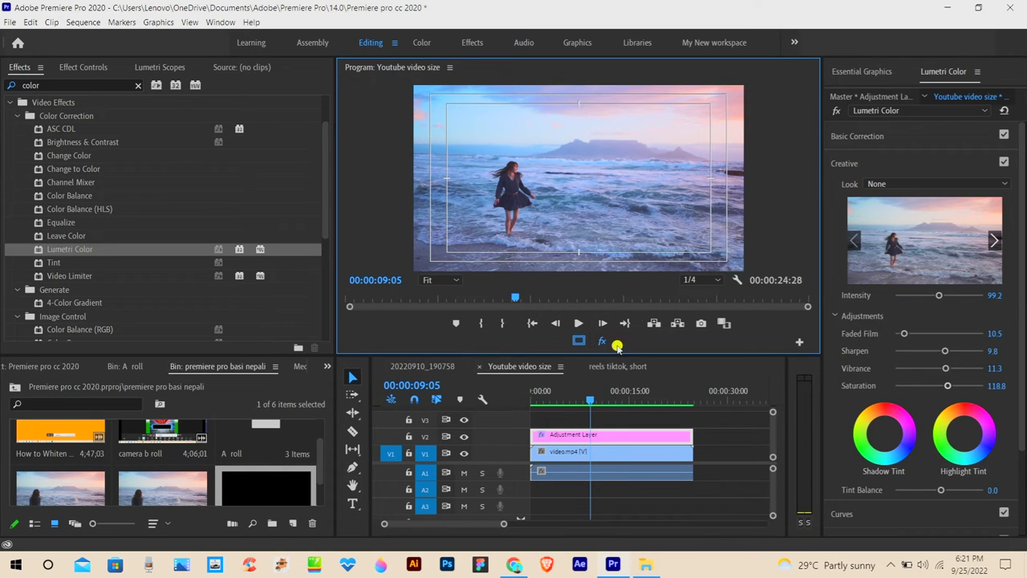
left_click_drag(594, 401, 615, 401)
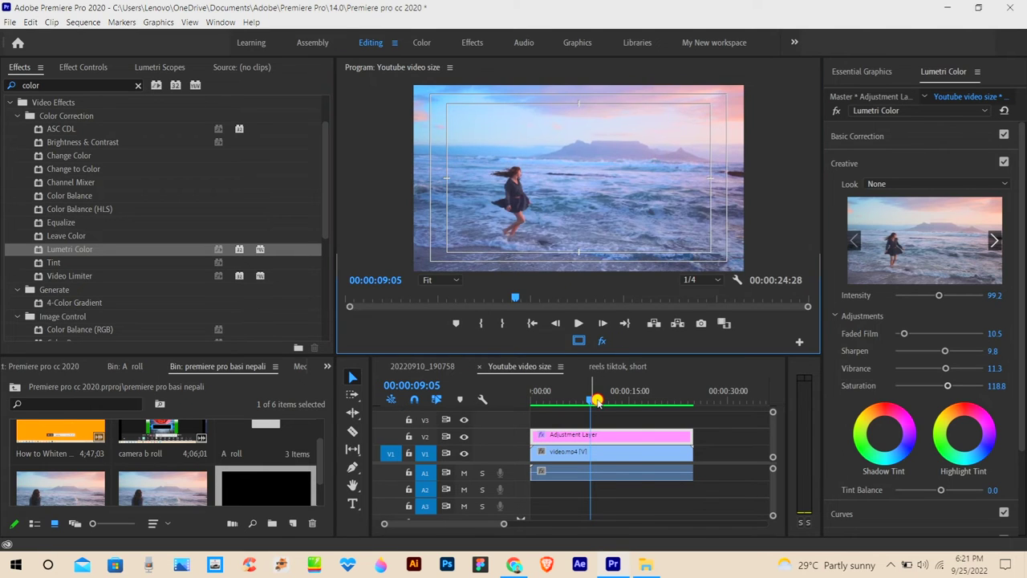
left_click(602, 340)
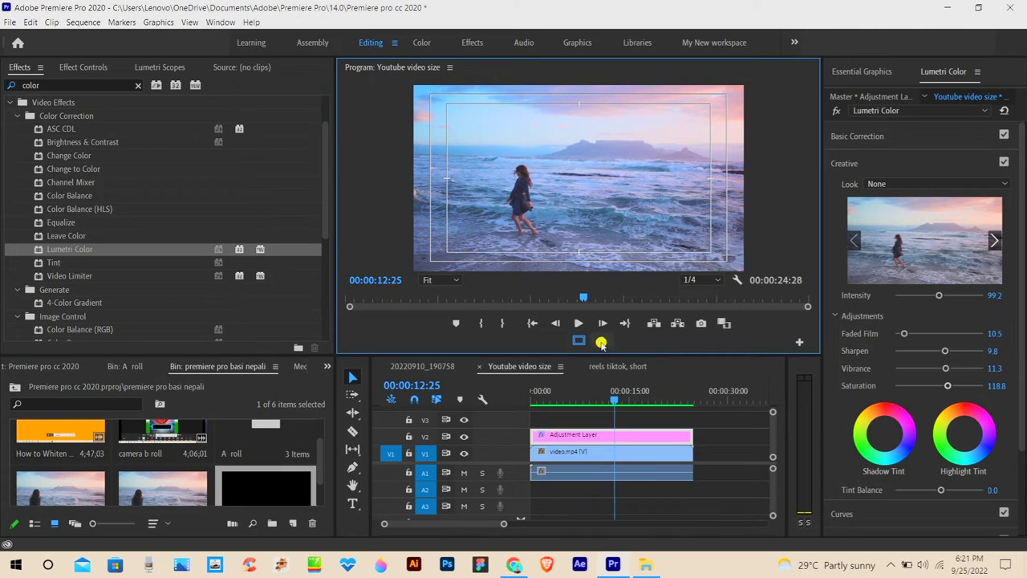
mouse_move(615, 399)
left_mouse_down()
mouse_move(546, 402)
mouse_move(605, 402)
left_mouse_up()
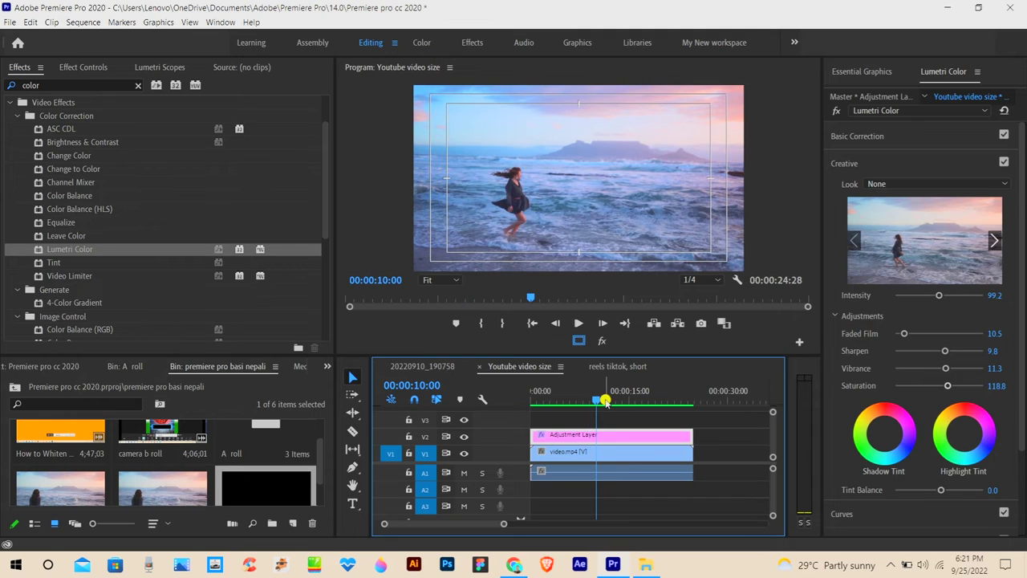
left_click(592, 453)
left_click(597, 436)
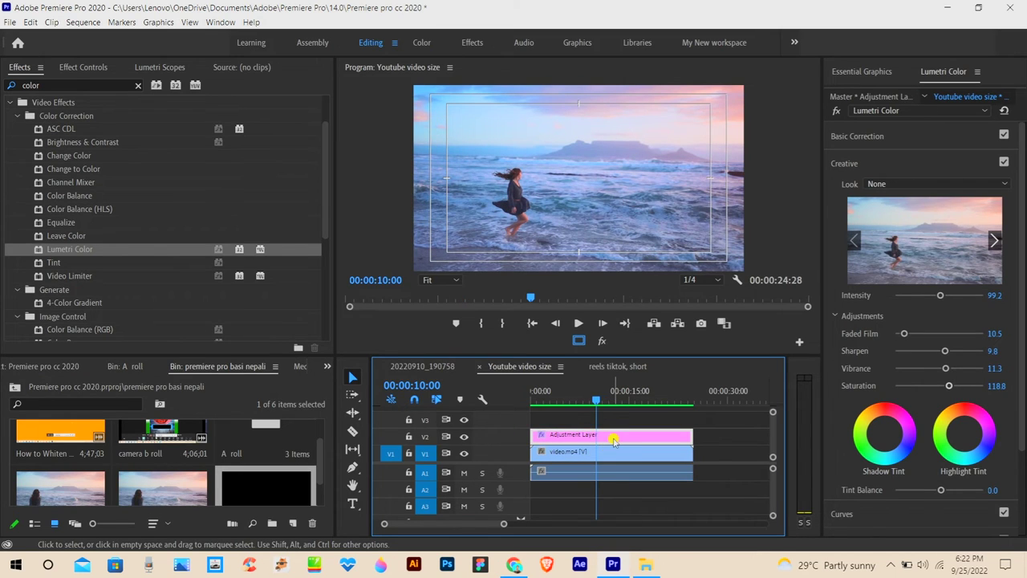
right_click(617, 438)
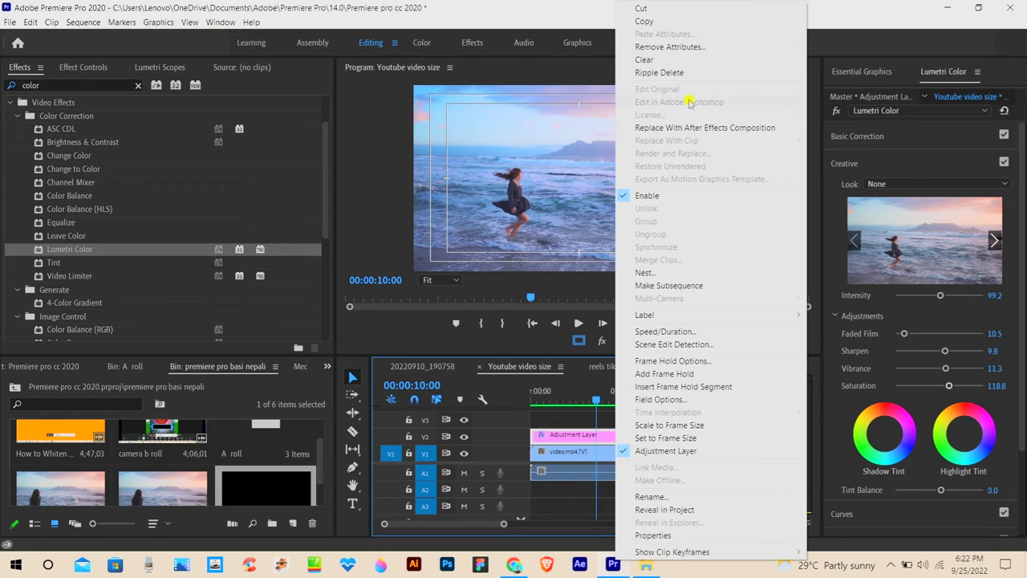
Remove the Lumetri Color attribute from the adjustment layer and clear the Effects search filter.
left_click(674, 48)
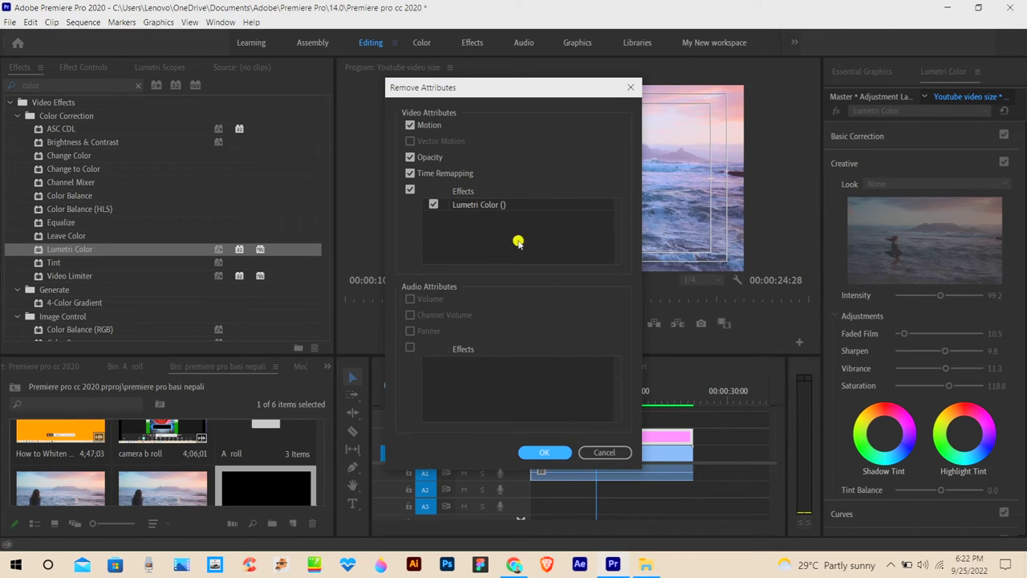
left_click(547, 453)
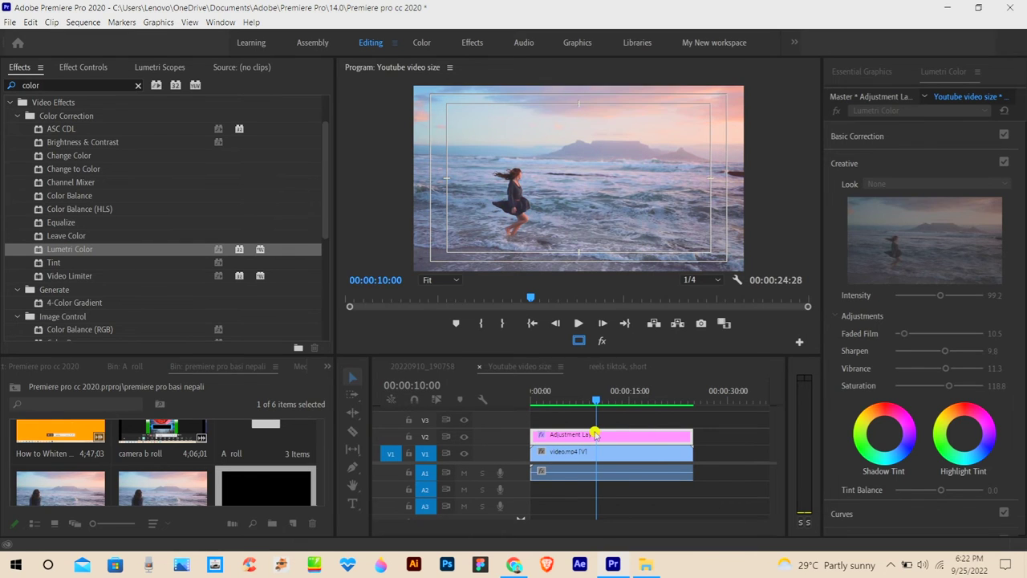
left_click(80, 67)
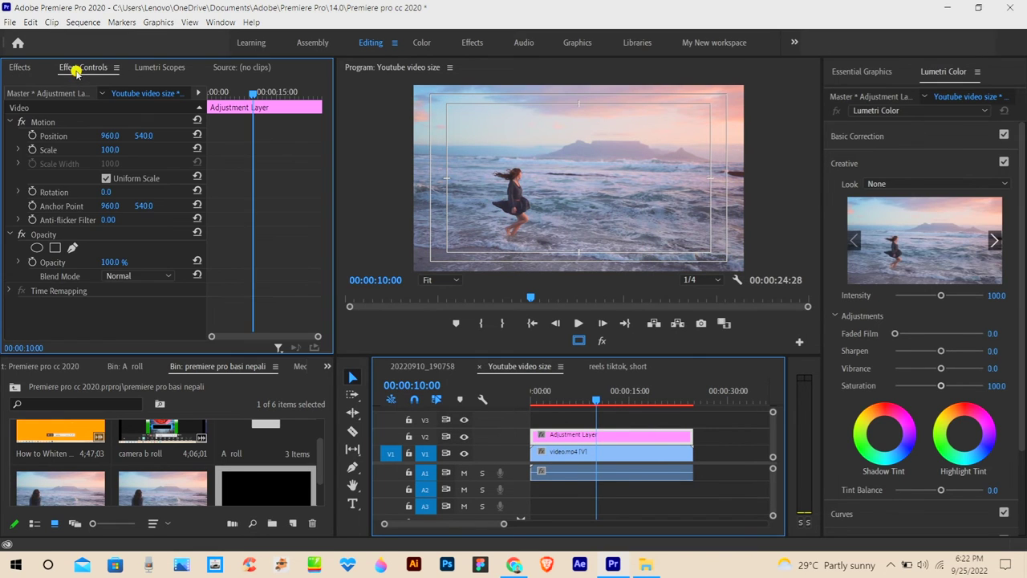
left_click(31, 73)
left_click(66, 81)
left_click(69, 83)
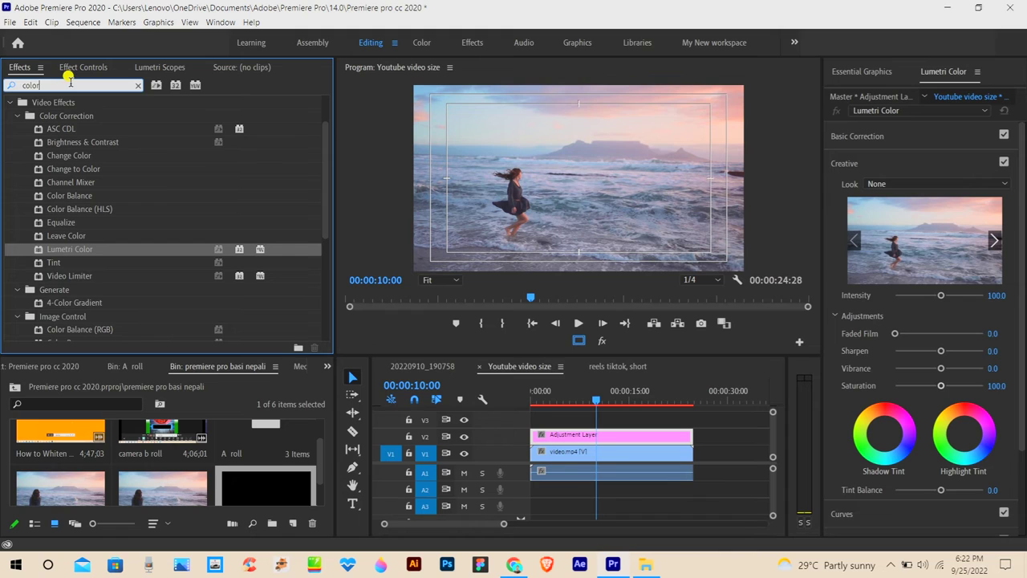
key("BackSpace")
key("BackSpace")
key("BackSpace")
key("BackSpace")
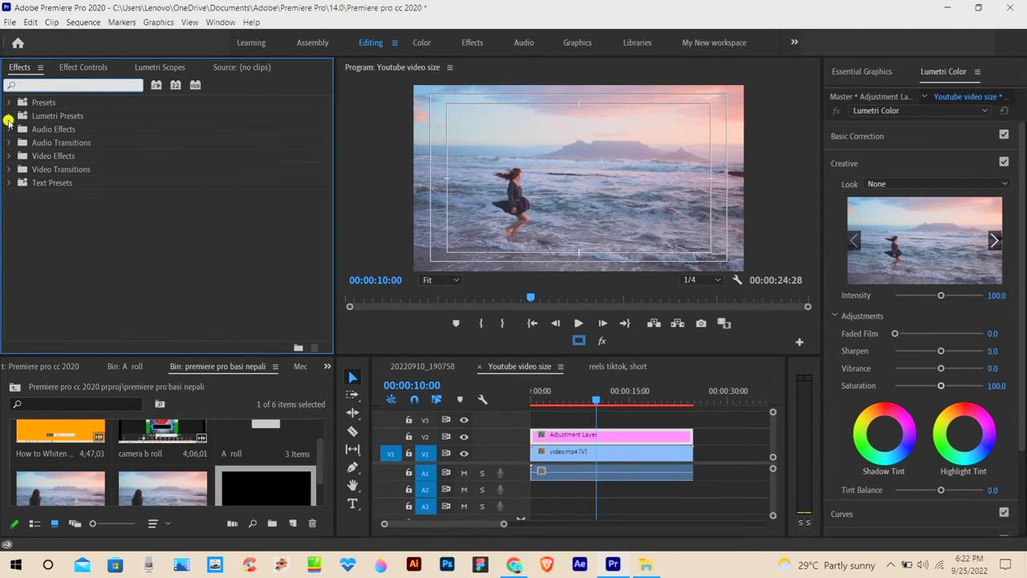
Apply the Lumetri Cinematic 2 Strip preset to the Adjustment Layer clip.
left_click(9, 116)
left_click(49, 131)
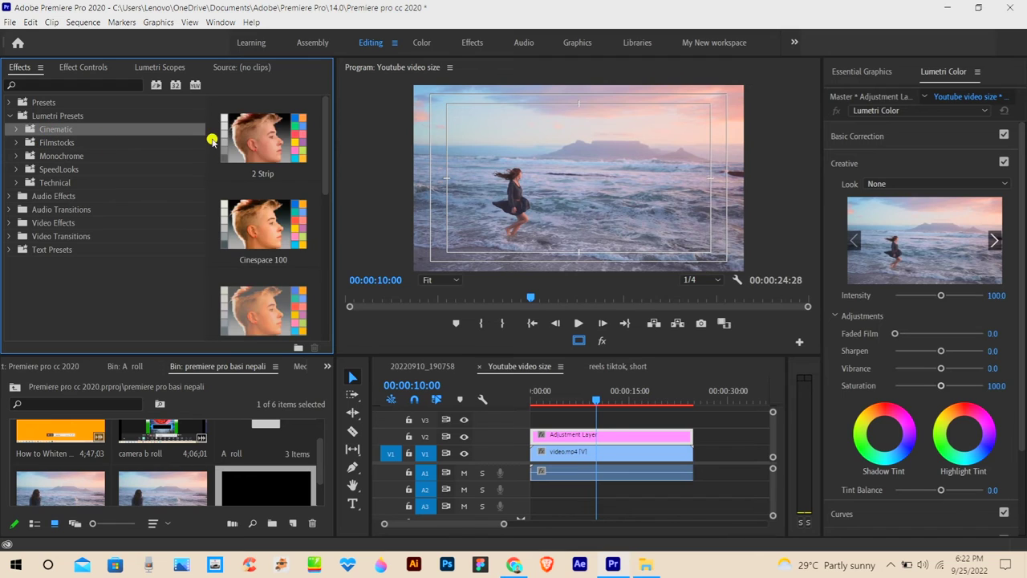
left_click(262, 156)
left_click_drag(247, 138, 564, 435)
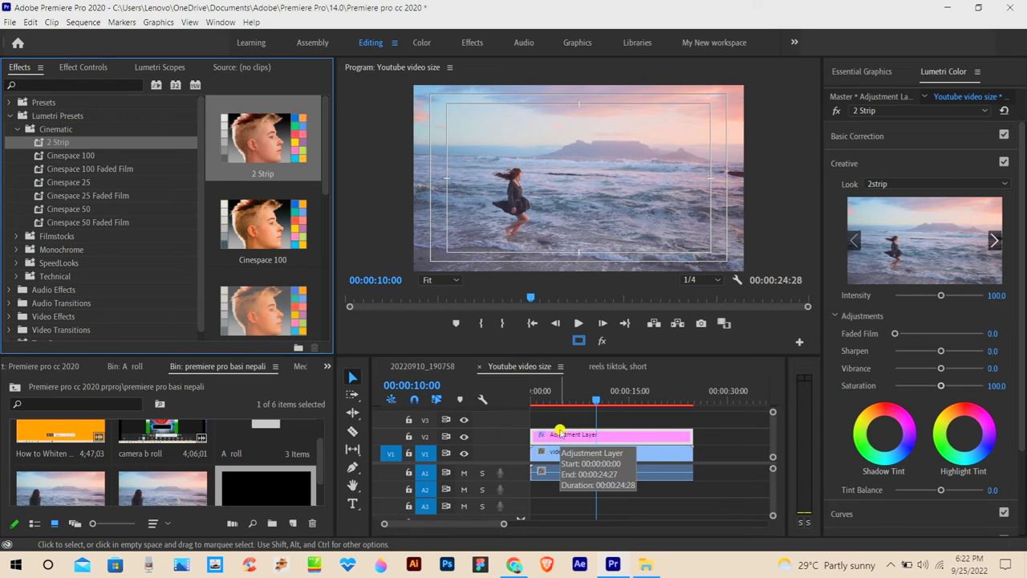
Widen the Effects panel and scrub the playhead back to 00:00:05:15.
mouse_move(599, 399)
left_mouse_down()
mouse_move(565, 402)
mouse_move(663, 406)
mouse_move(602, 412)
left_mouse_up()
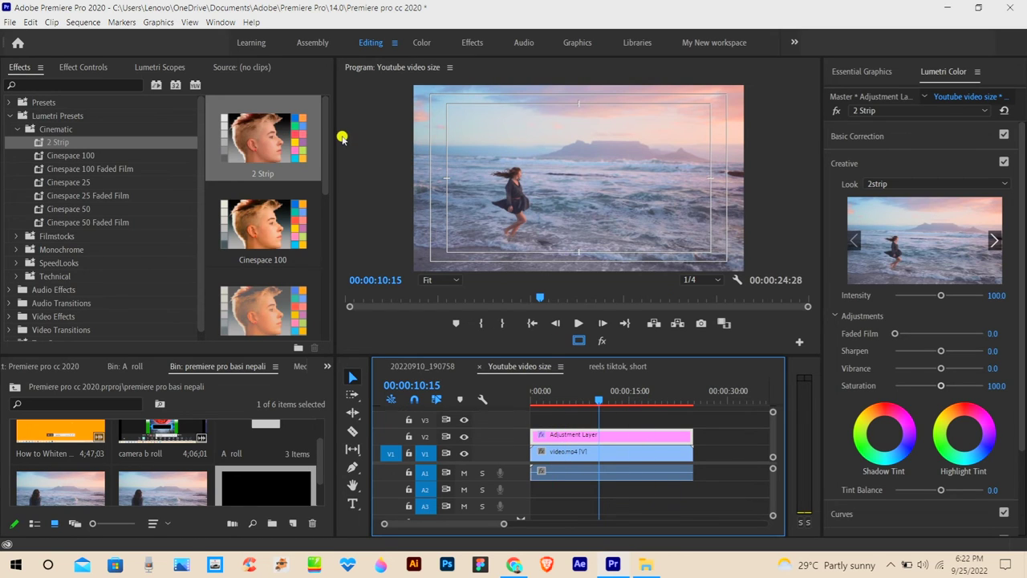
left_click_drag(331, 114, 414, 114)
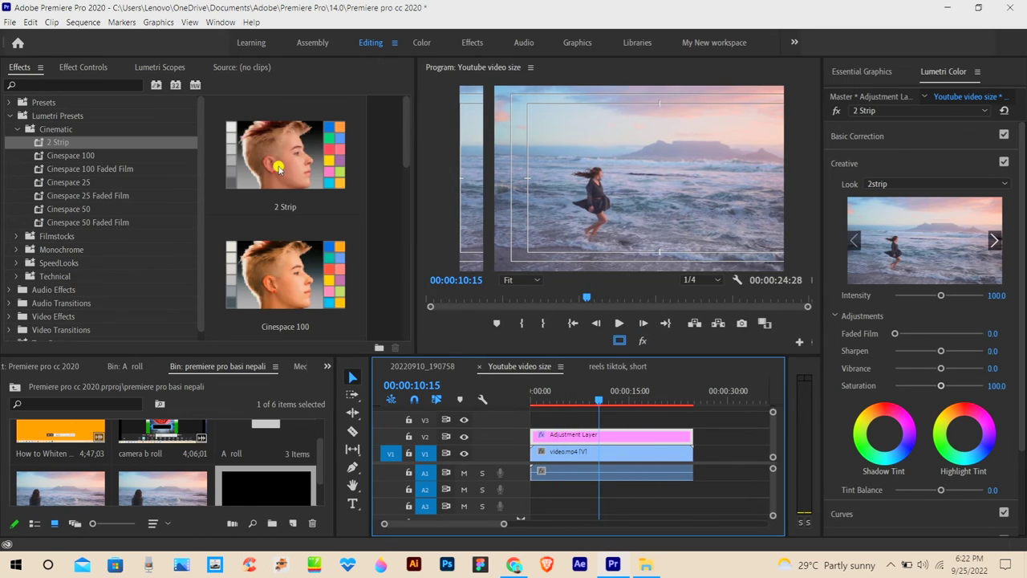
left_click_drag(600, 393, 567, 396)
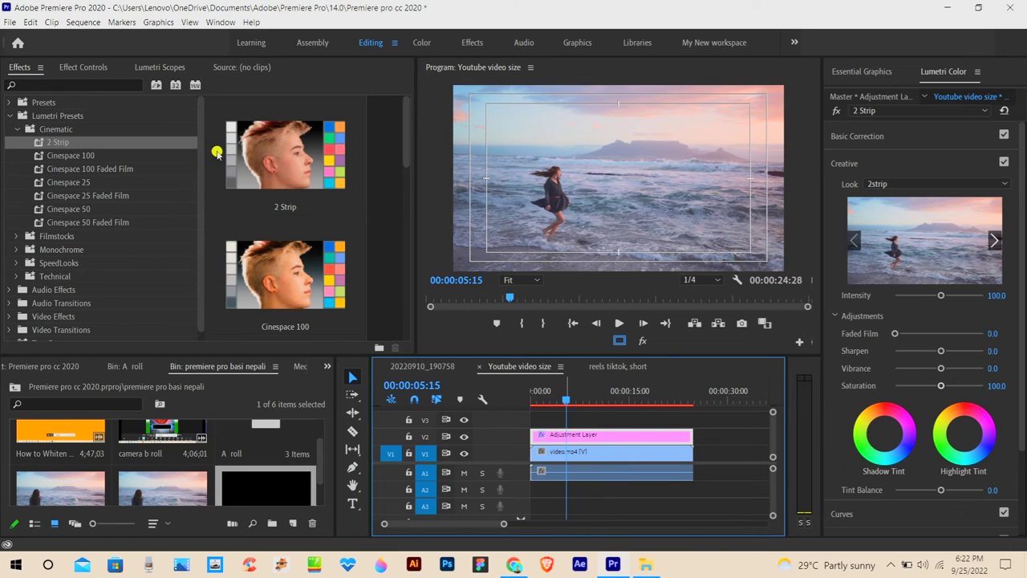
Check the adjustment layer's Remove Attributes dialog, cancel it, and undo back to the custom Lumetri grade.
left_click(594, 438)
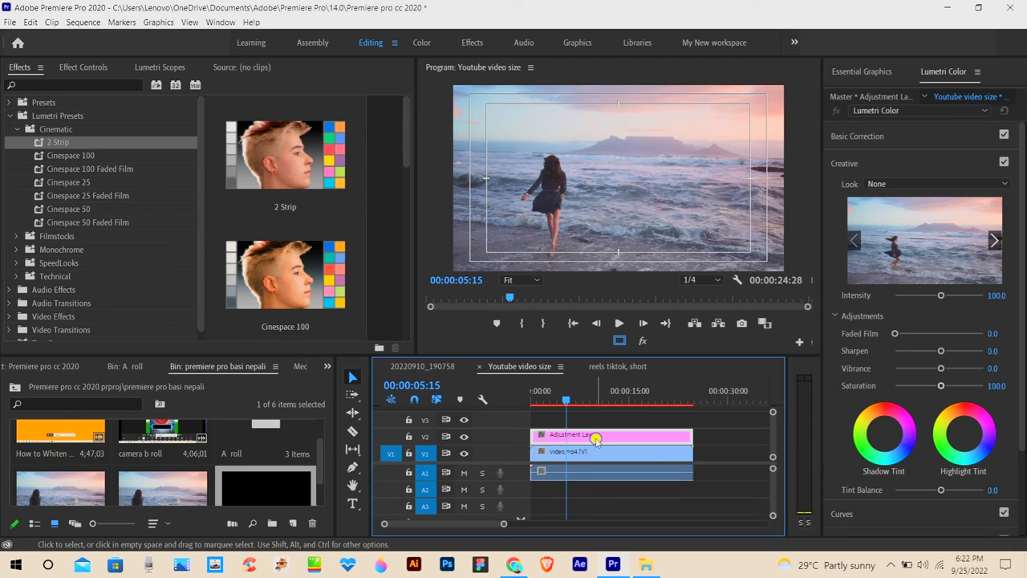
right_click(597, 441)
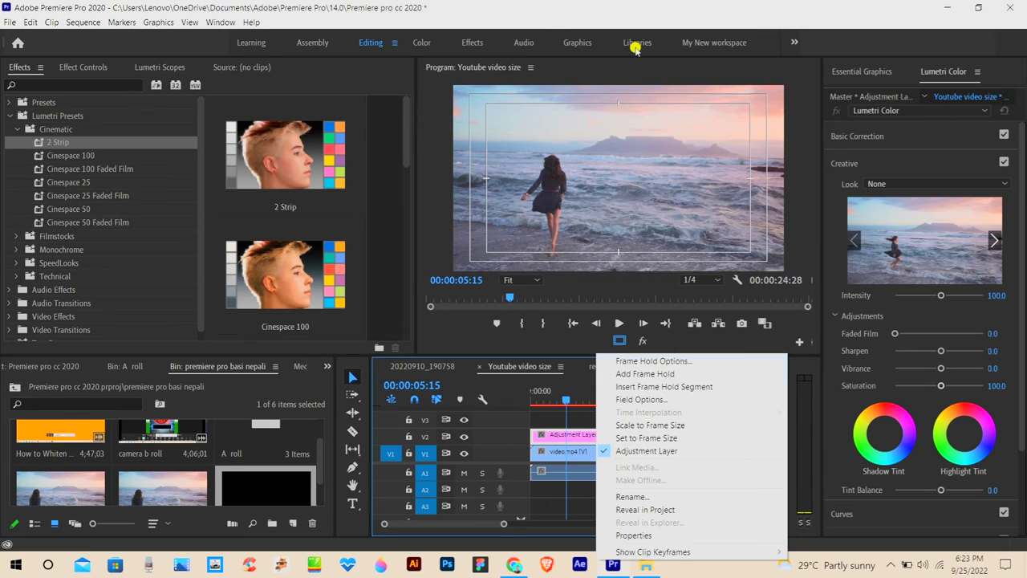
left_click(636, 48)
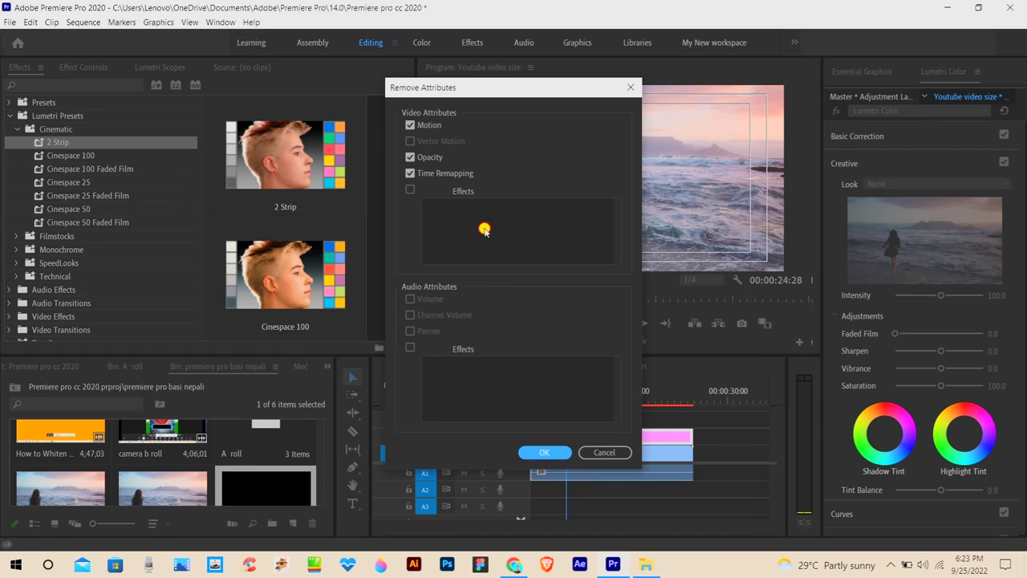
left_click(604, 452)
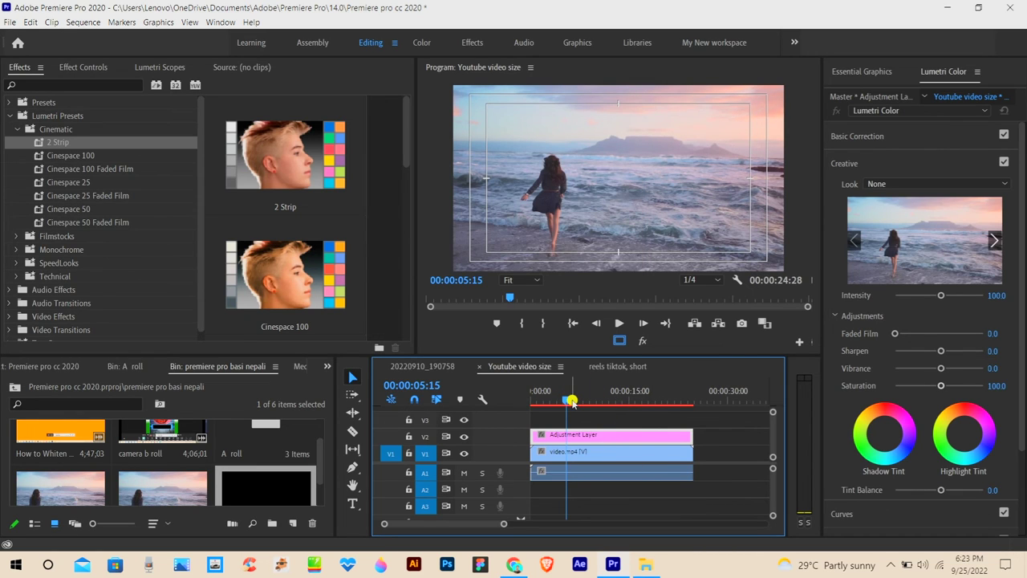
key("ctrl+z")
Nest the adjustment layer and beach video clip into a single sequence named 'Final'.
left_click_drag(567, 403, 554, 401)
left_click_drag(711, 426, 603, 475)
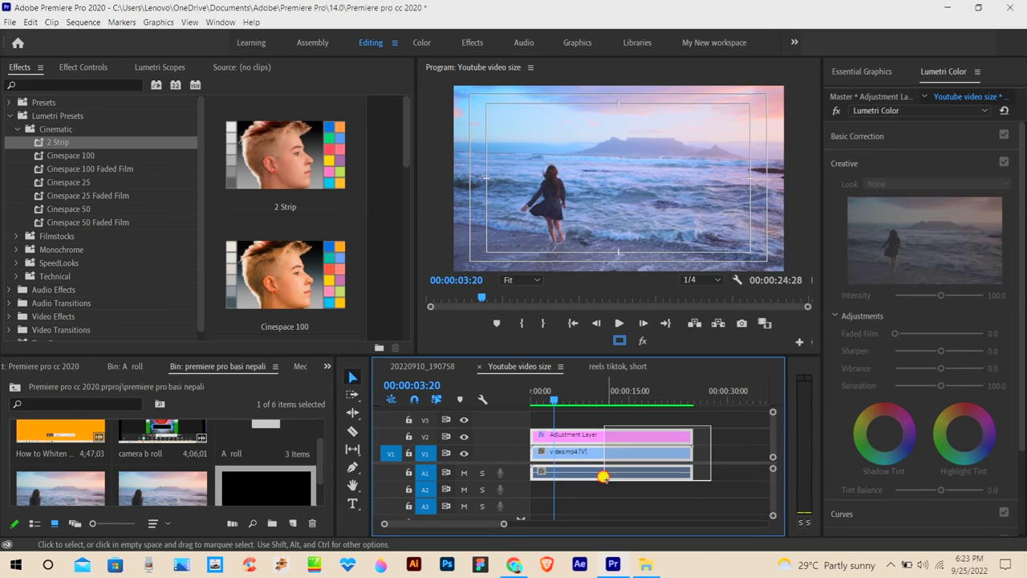
right_click(600, 457)
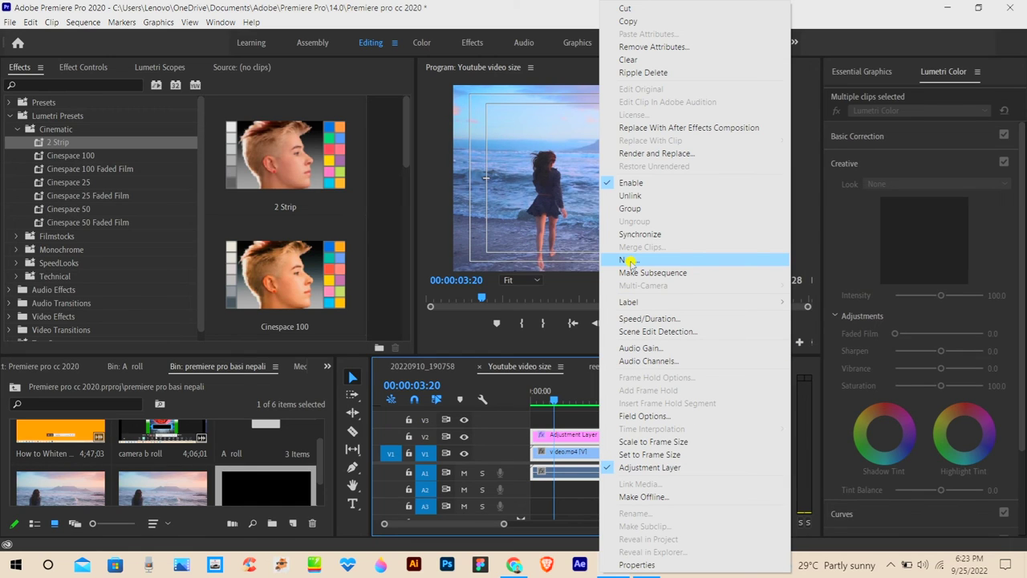
left_click(630, 261)
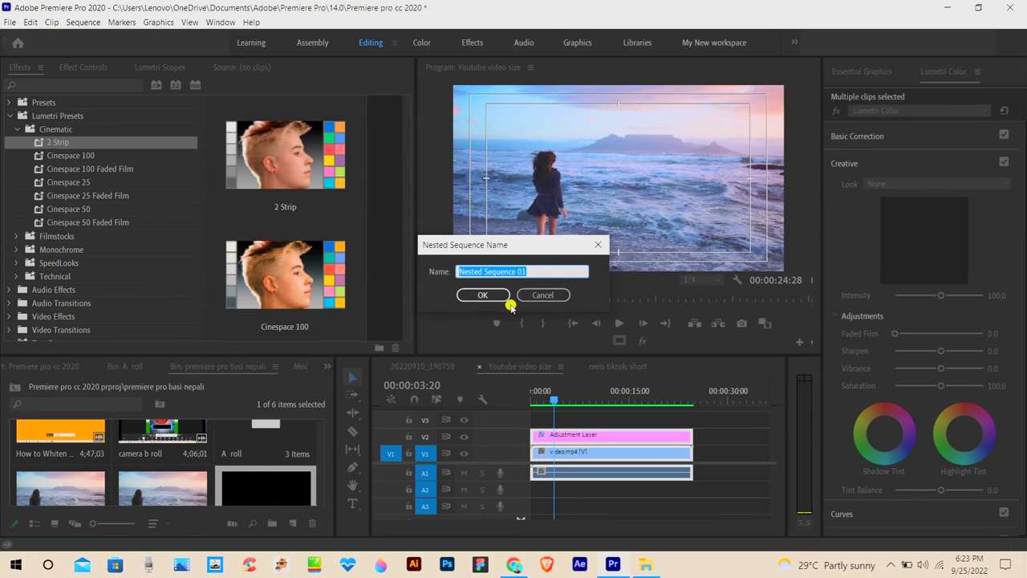
key("BackSpace")
type("Final")
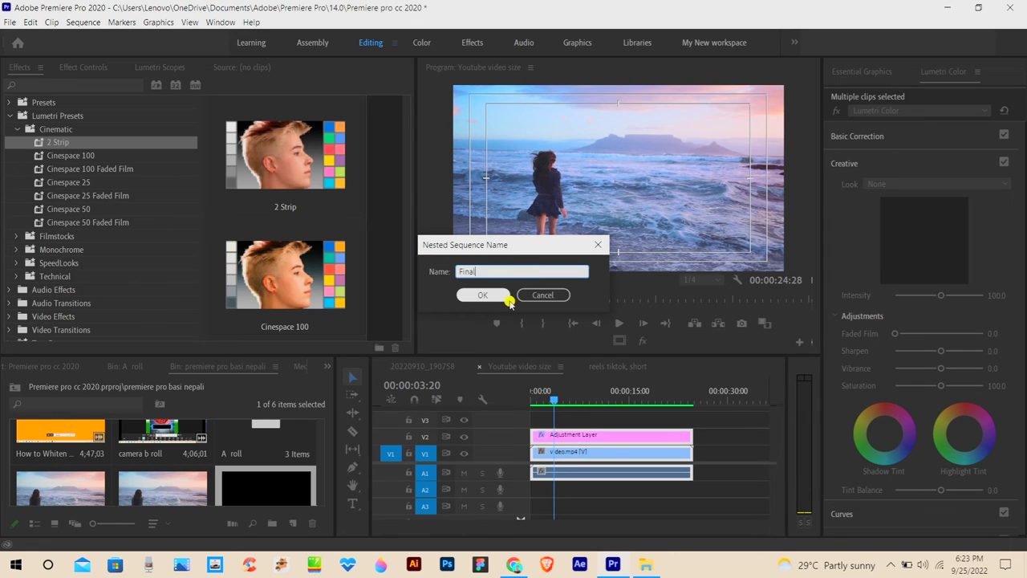
left_click(487, 295)
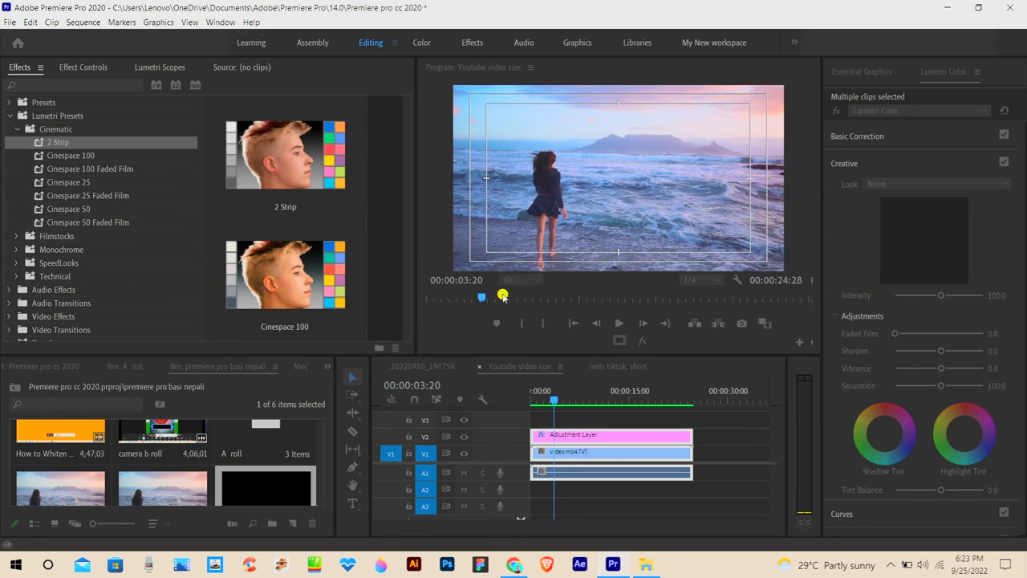
left_click_drag(554, 394, 582, 395)
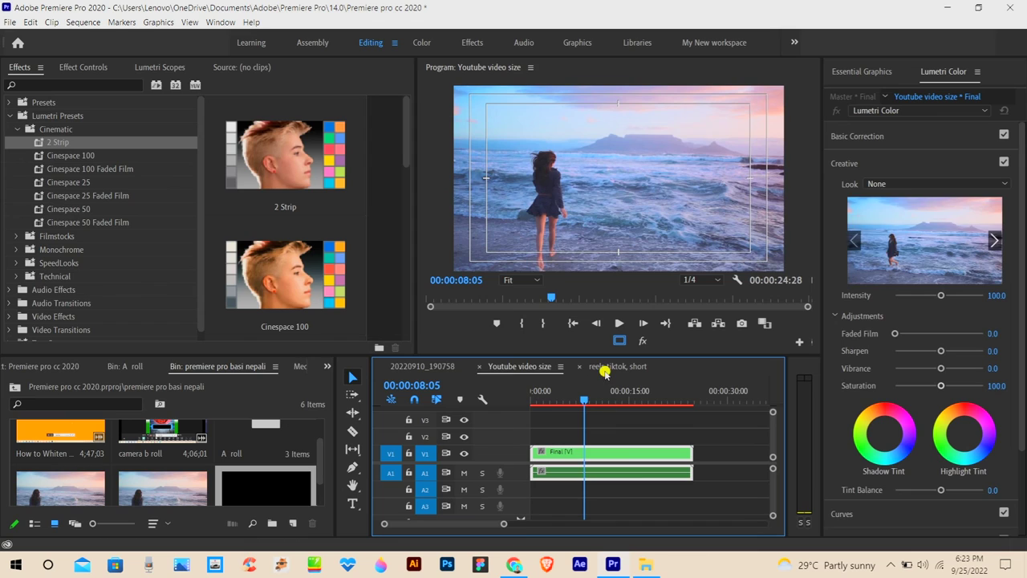
Paste the Final clip at the start of the reels tiktok, short sequence.
left_click(606, 367)
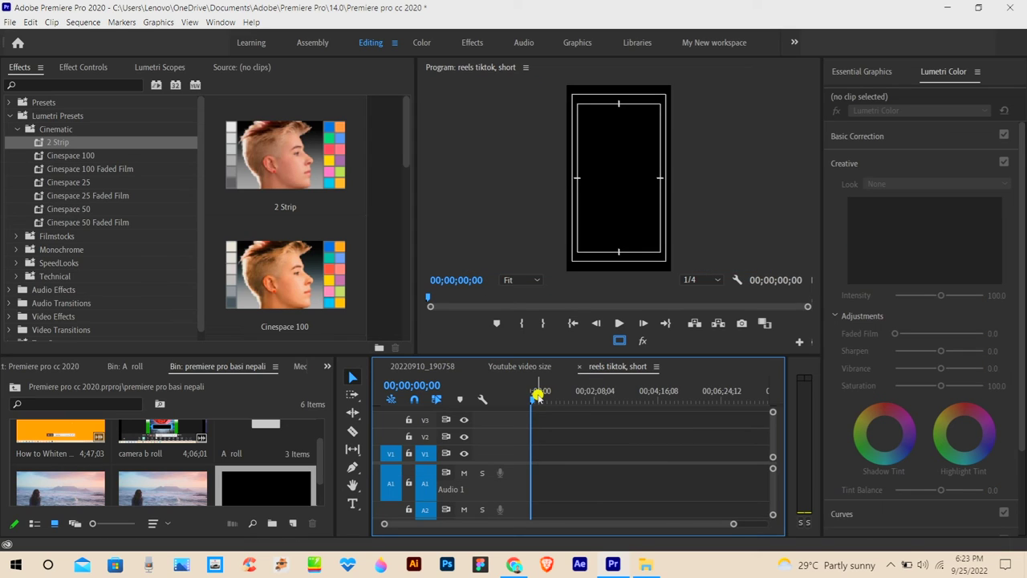
key("ctrl+v")
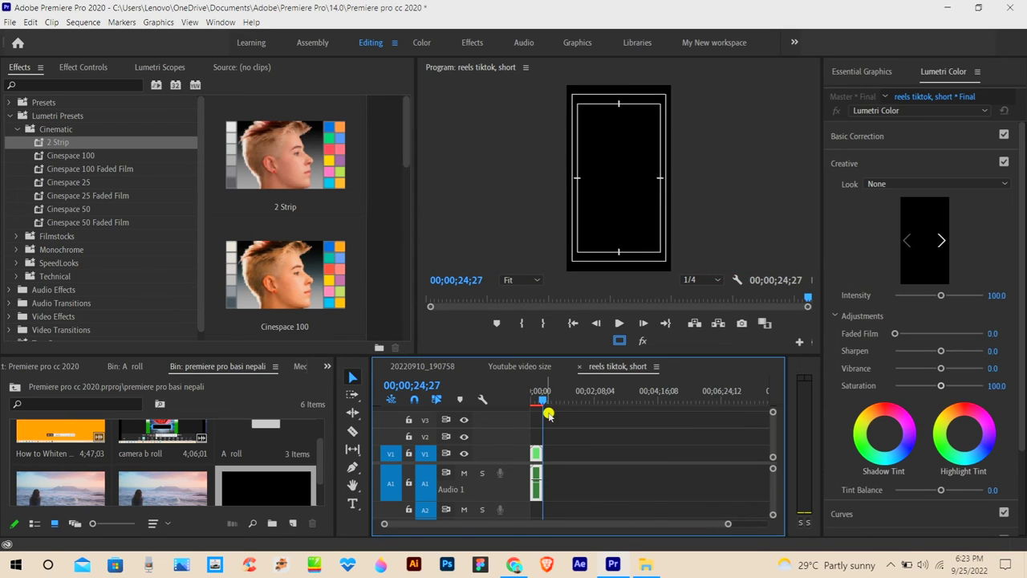
left_click_drag(725, 523, 493, 523)
left_click_drag(649, 391, 458, 404)
key("Home")
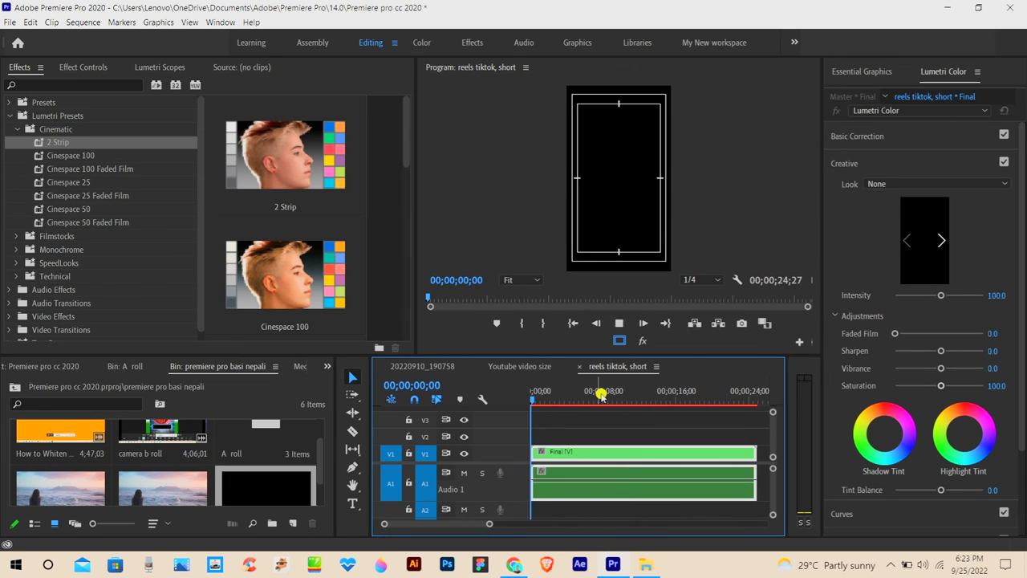
Move the playhead to 05;20, where the Final clip should end.
left_click(570, 395)
left_click_drag(572, 395, 583, 395)
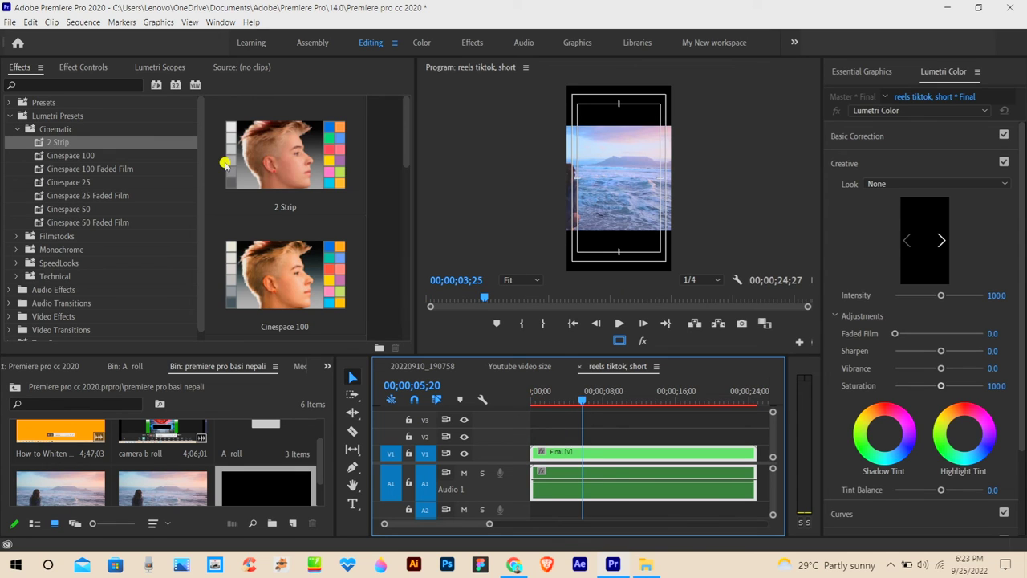
left_click(91, 69)
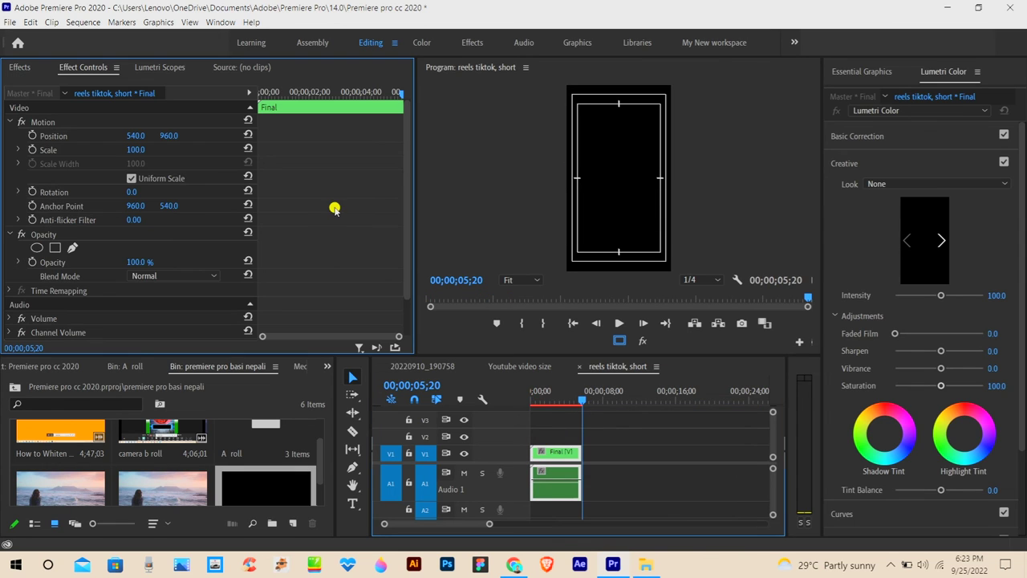
Set the Final clip's Motion Scale to 170.
left_click_drag(581, 392, 481, 402)
left_click(560, 396)
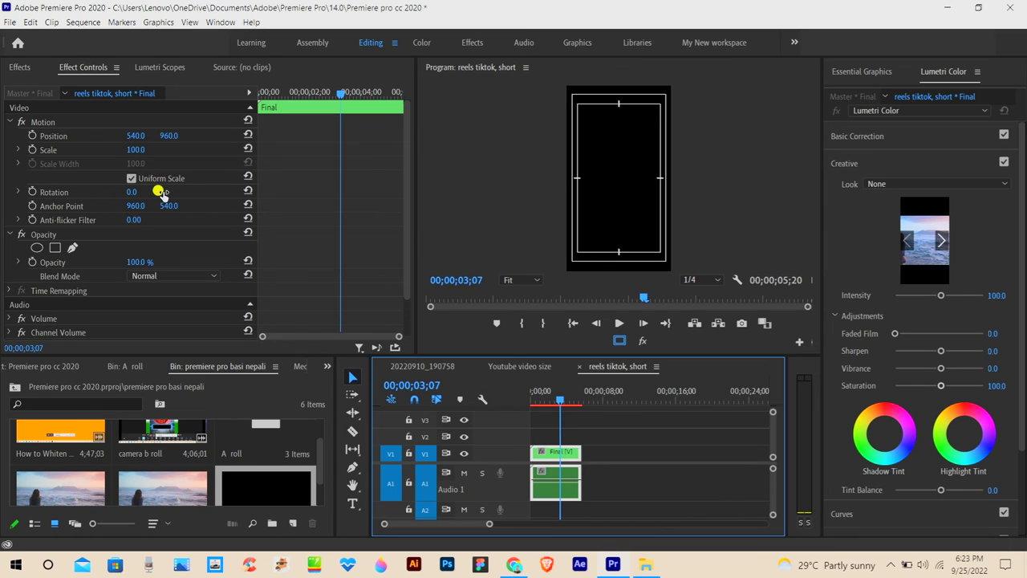
mouse_move(134, 150)
left_mouse_down()
mouse_move(155, 151)
mouse_move(137, 155)
left_mouse_up()
left_click(618, 321)
left_click(618, 321)
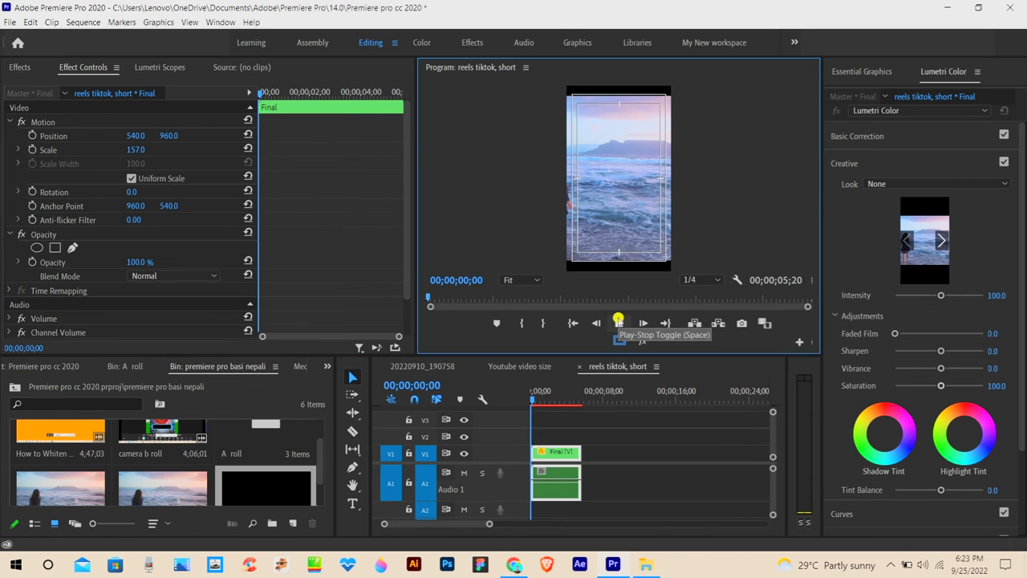
left_click(145, 154)
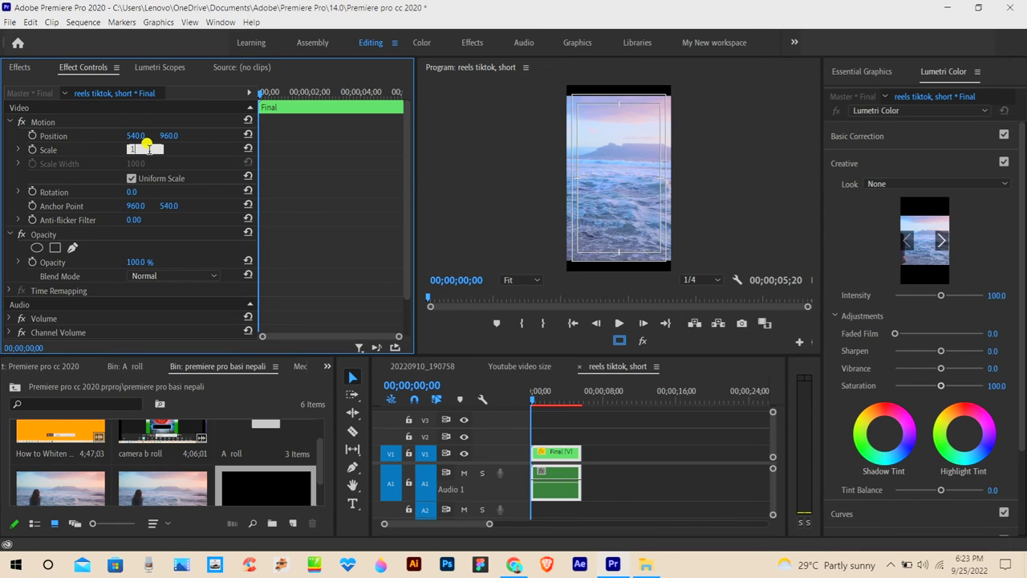
type("70")
key("Return")
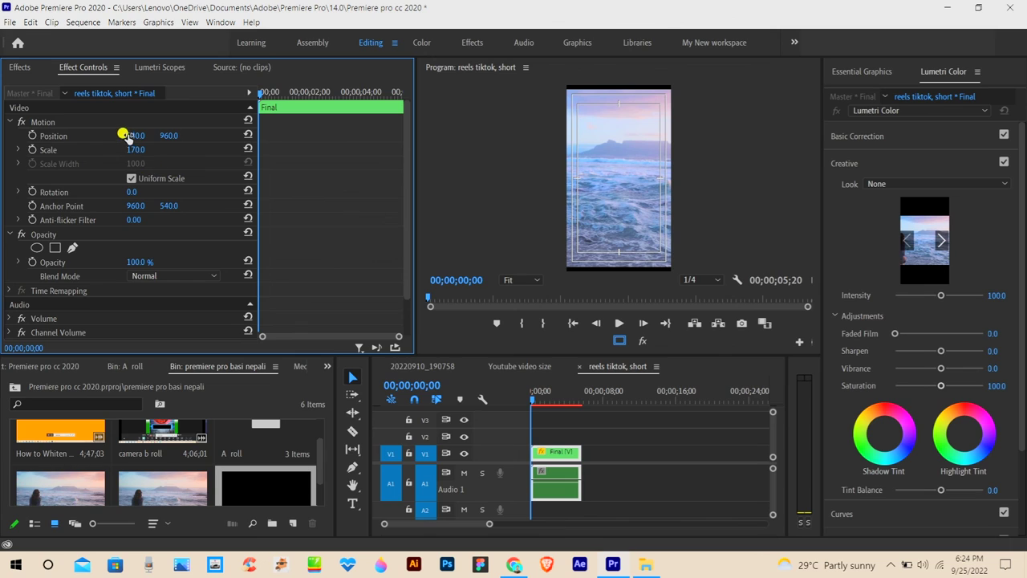
Scrub Position X to 888 to centre the woman in the vertical frame.
left_click_drag(145, 135, 265, 136)
left_click_drag(138, 137, 232, 135)
left_click_drag(489, 524, 485, 523)
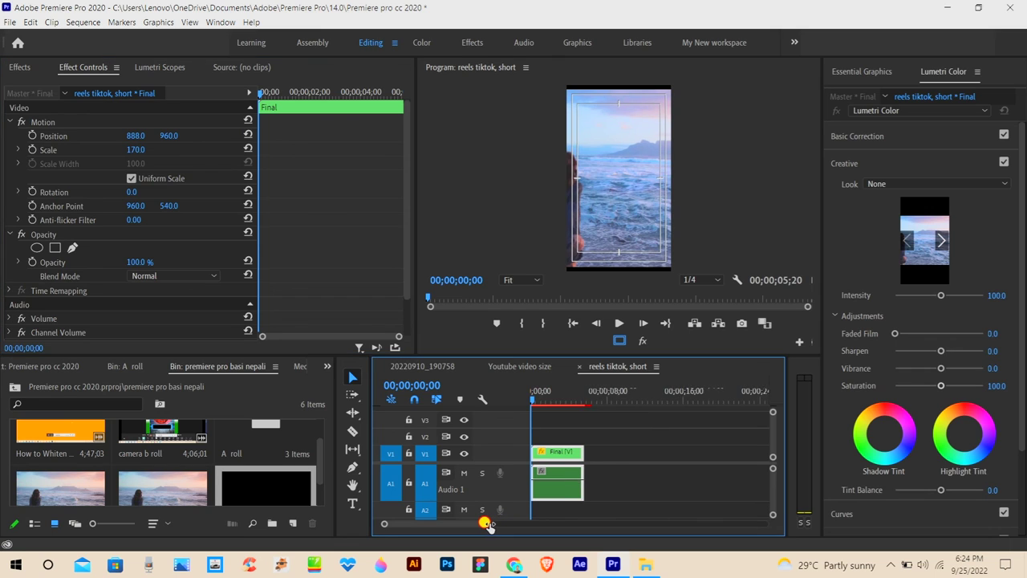
scroll(486, 525, "down", 5)
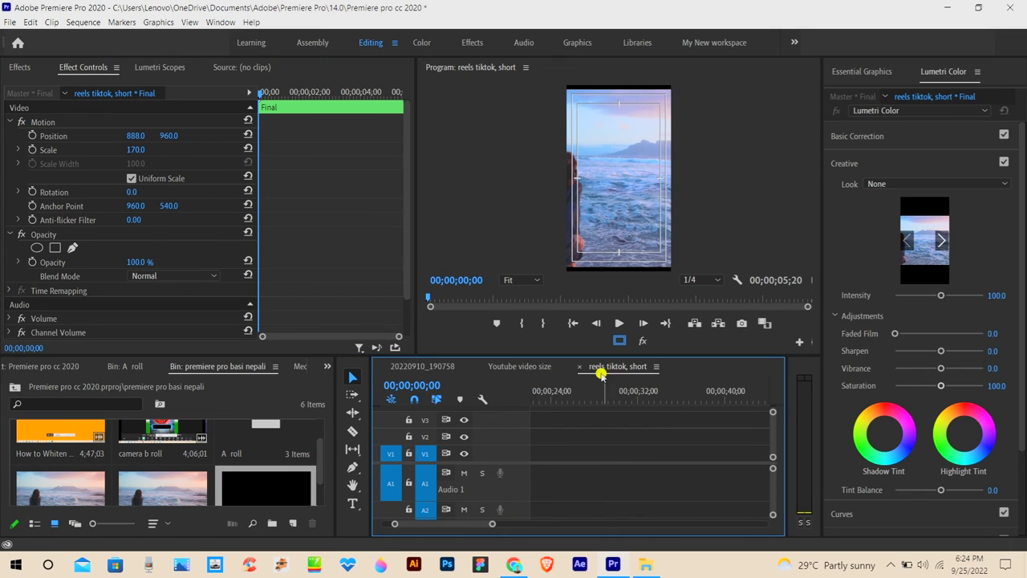
Play the reframed clip and switch Program monitor playback resolution from 1/4 to Full.
left_click(589, 439)
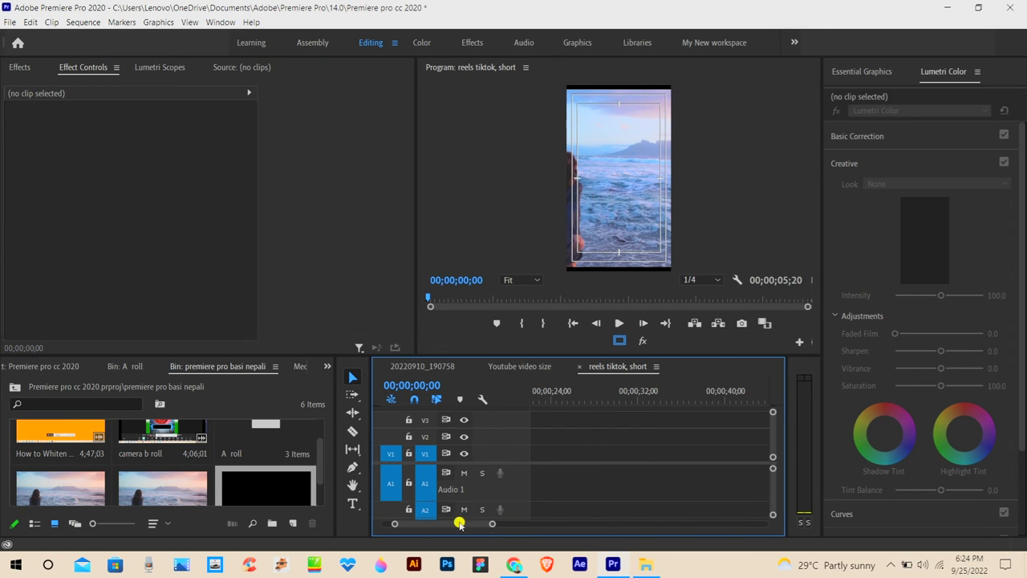
left_click_drag(450, 524, 398, 525)
key("space")
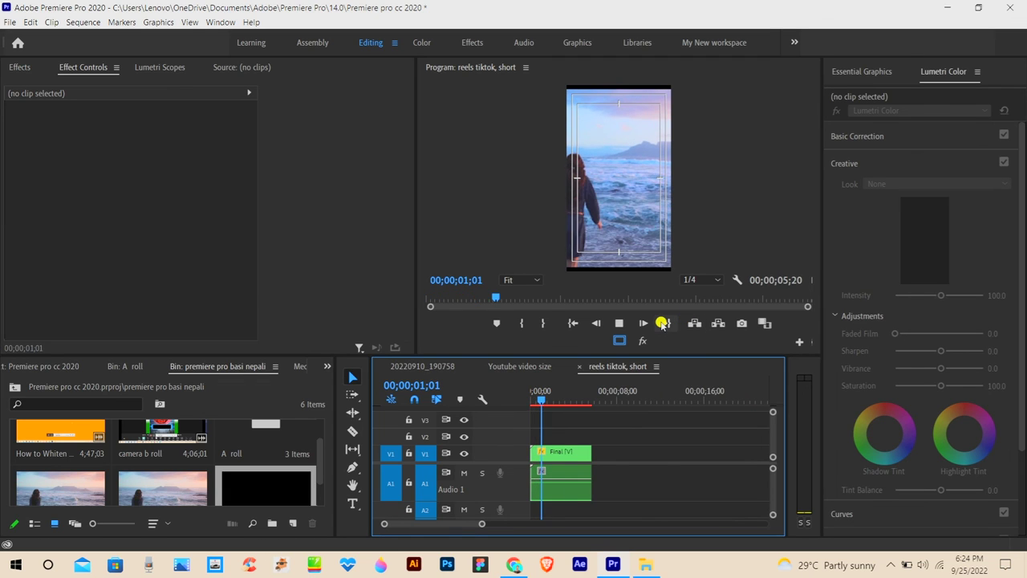
left_click(717, 280)
left_click(639, 312)
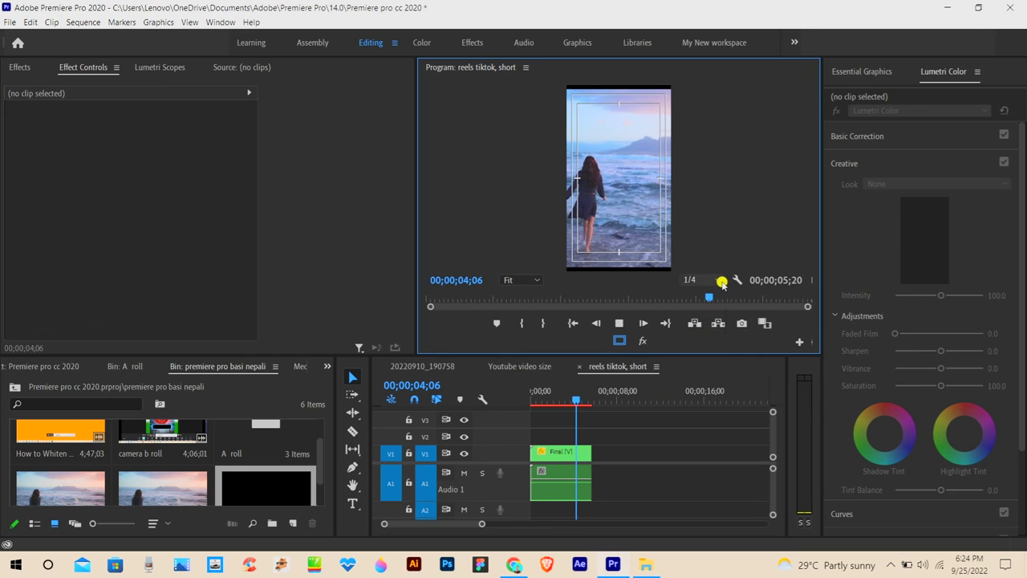
left_click(716, 281)
left_click(701, 292)
Step through the sequence and stop playback to review the frame at 03;08.
left_click(491, 417)
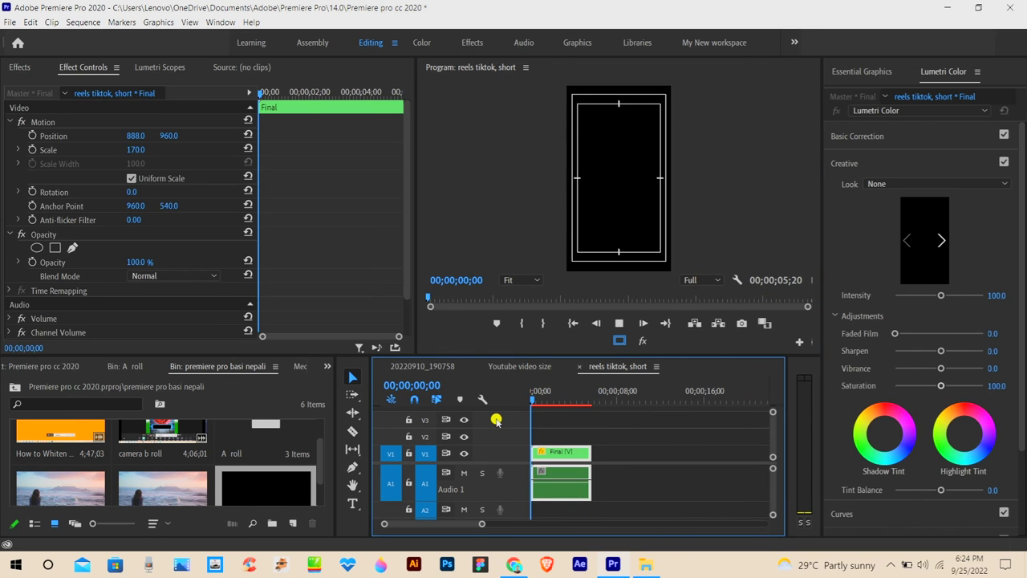
key("Right")
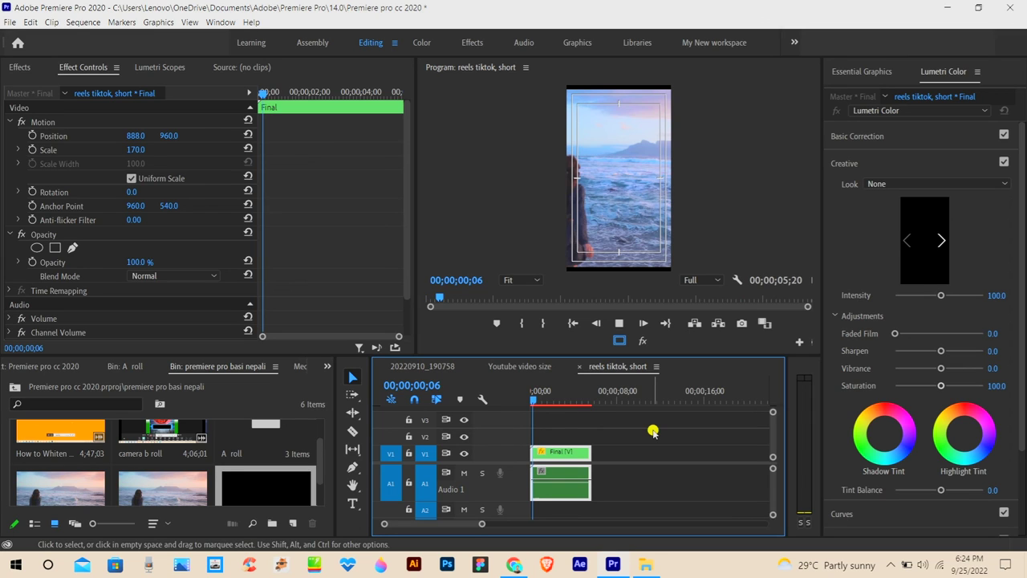
left_click(567, 400)
key("space")
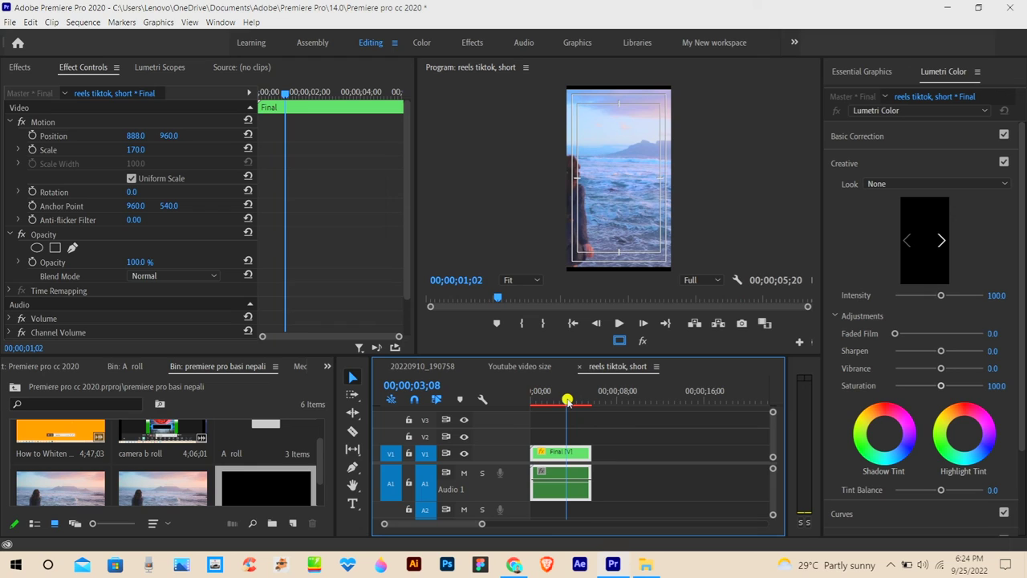
left_click(567, 400)
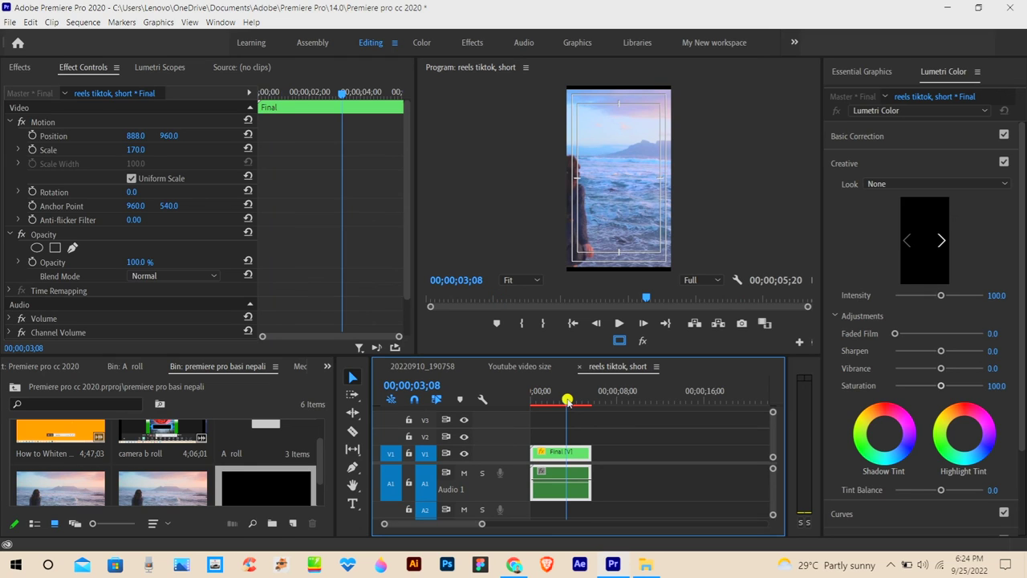